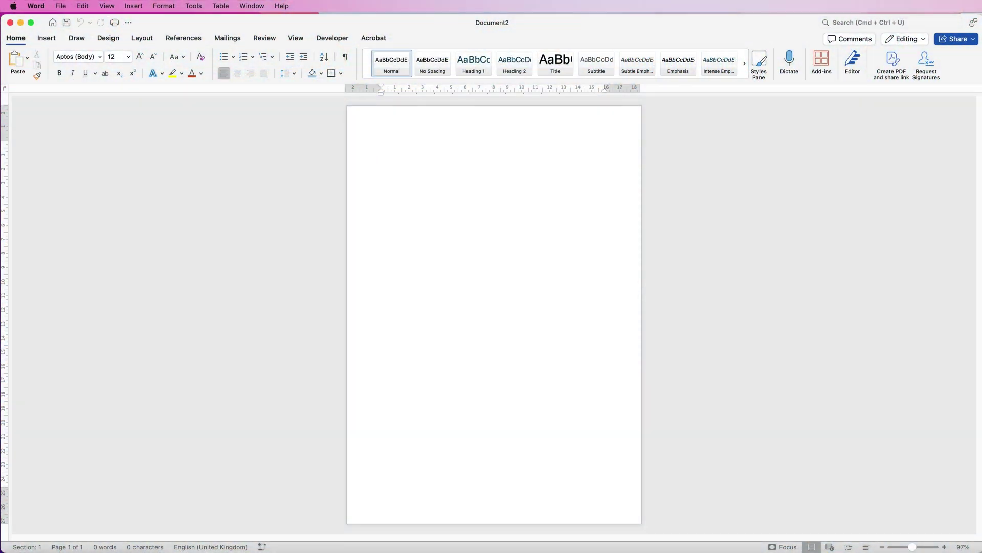
pyautogui.moveTo(979, 10); pyautogui.dragTo(535, 5)
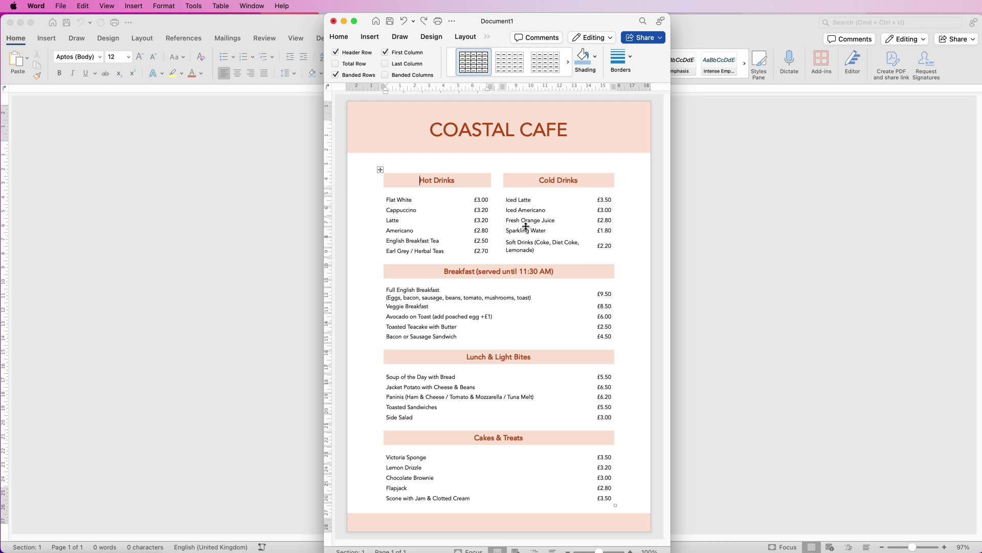
pyautogui.doubleClick(524, 17)
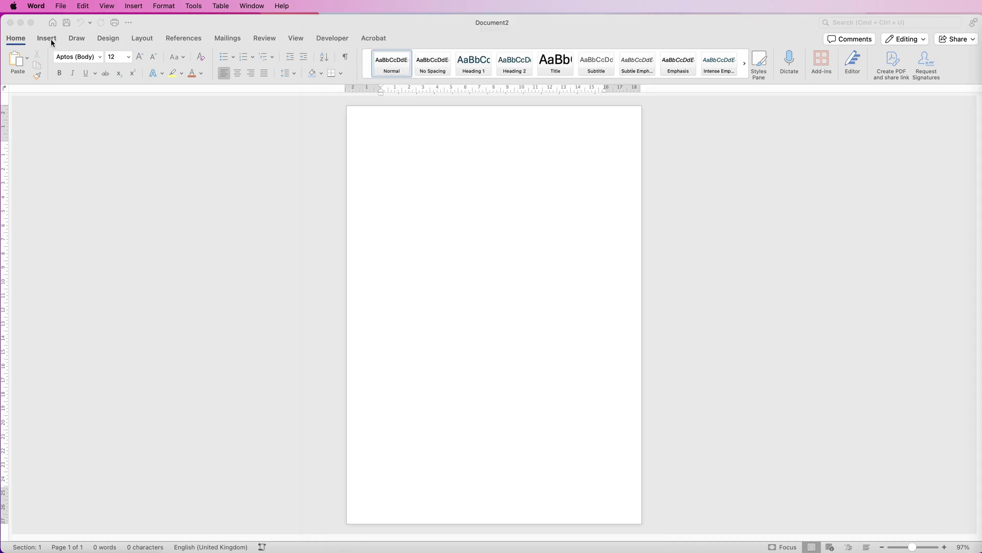
# Insert a table with 5 columns and 8 rows and add a blank line above it
pyautogui.click(47, 39)
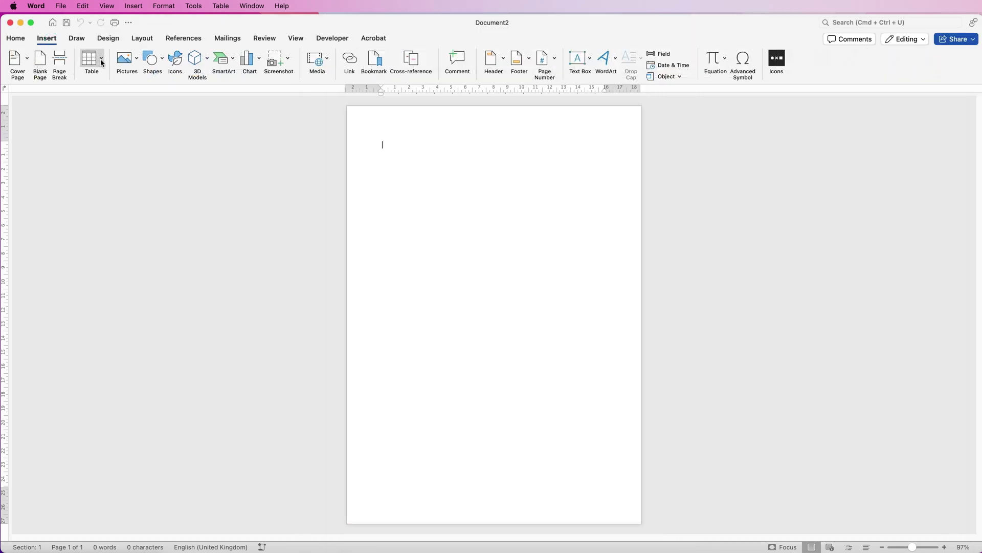
pyautogui.click(102, 60)
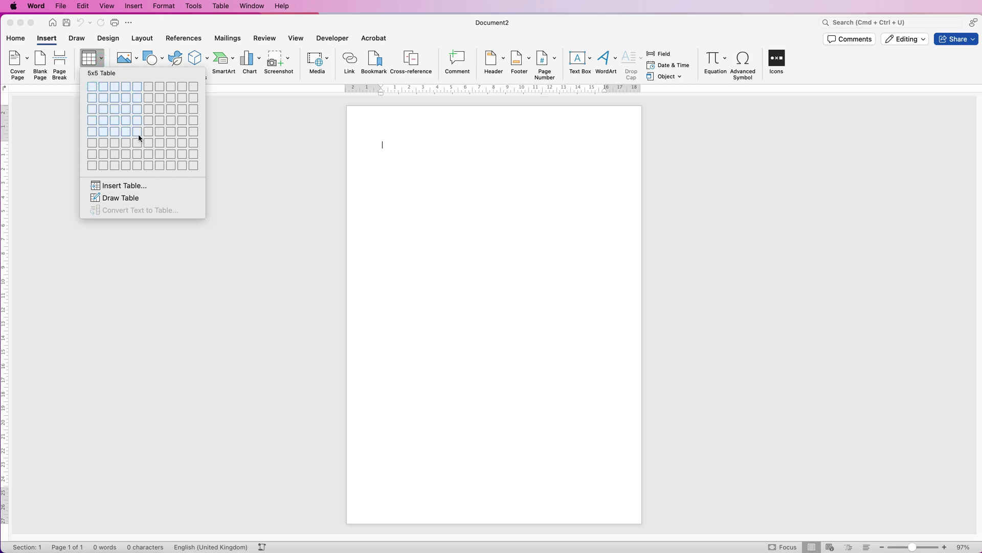
pyautogui.click(138, 167)
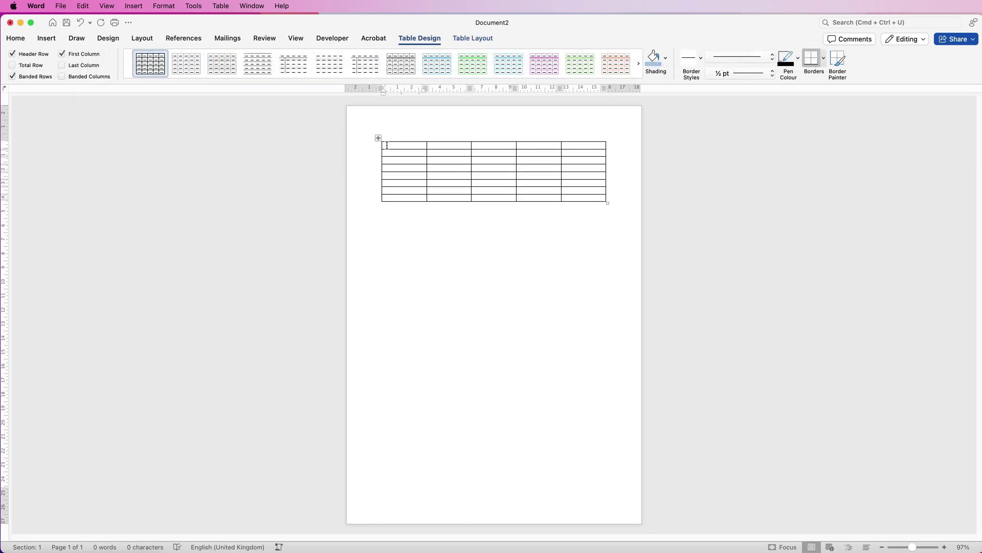
pyautogui.press('Return')
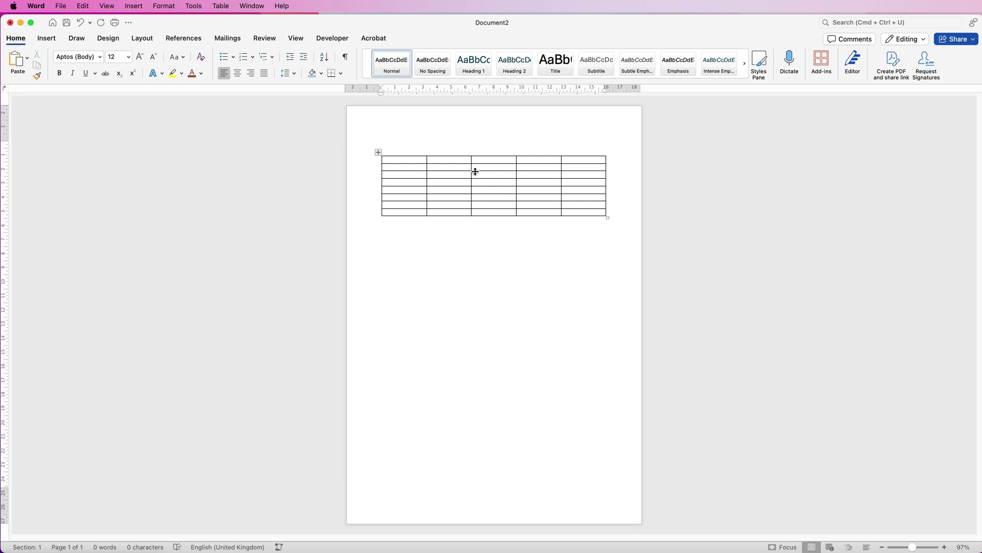
# Resize the columns so the first and fourth are wide, the second and fifth narrow, and the third a thin gap
pyautogui.moveTo(471, 167); pyautogui.dragTo(498, 168)
pyautogui.moveTo(427, 167); pyautogui.dragTo(458, 169)
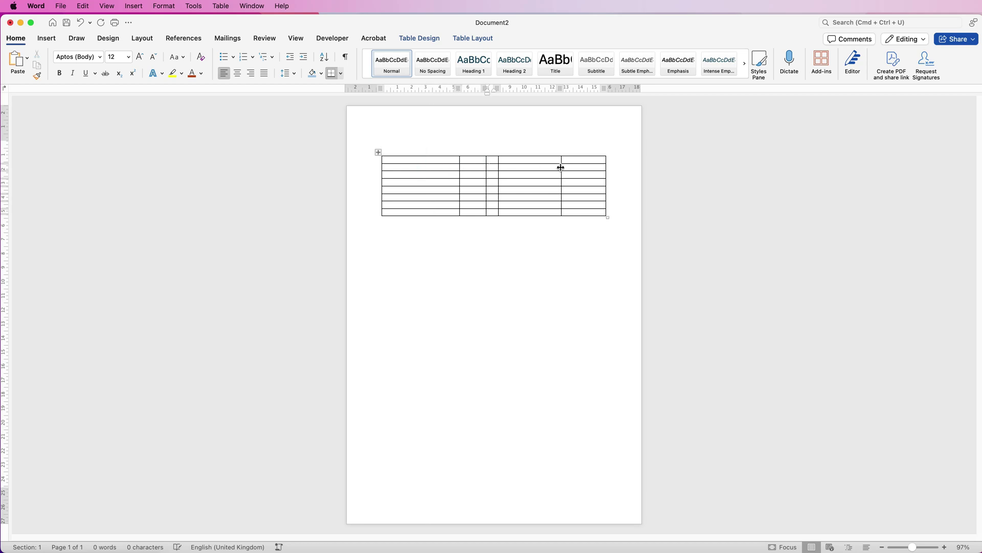
pyautogui.moveTo(561, 167); pyautogui.dragTo(577, 168)
# Merge the first two cells of the table's top row, and merge the last two cells of the same row
pyautogui.click(436, 159)
pyautogui.moveTo(461, 160); pyautogui.dragTo(469, 161)
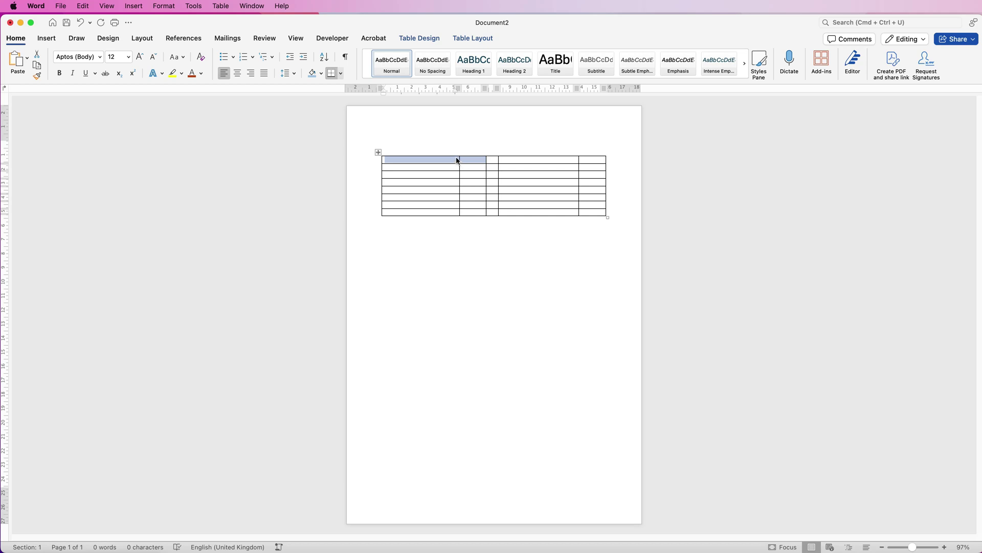
pyautogui.click(463, 37)
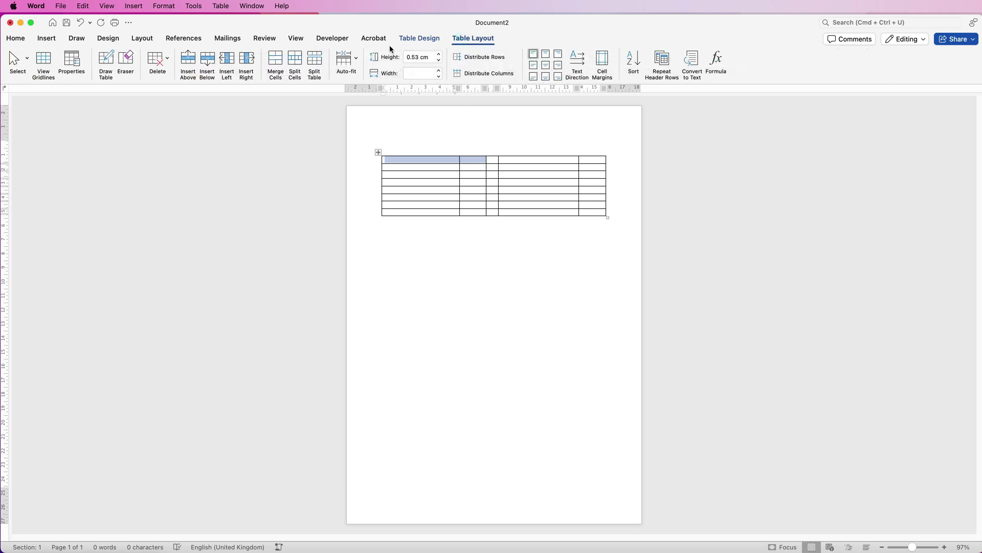
pyautogui.click(283, 62)
pyautogui.moveTo(584, 160); pyautogui.dragTo(542, 159)
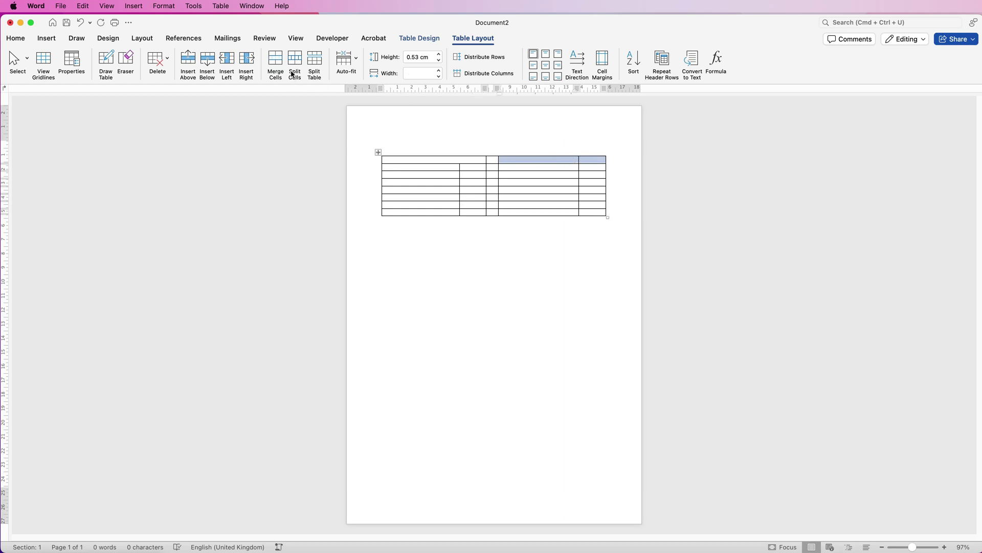
pyautogui.click(275, 61)
# Enter the headings "Hot Drinks" and "Cold drinks" in the two merged cells of the top row
pyautogui.moveTo(424, 158); pyautogui.dragTo(366, 171)
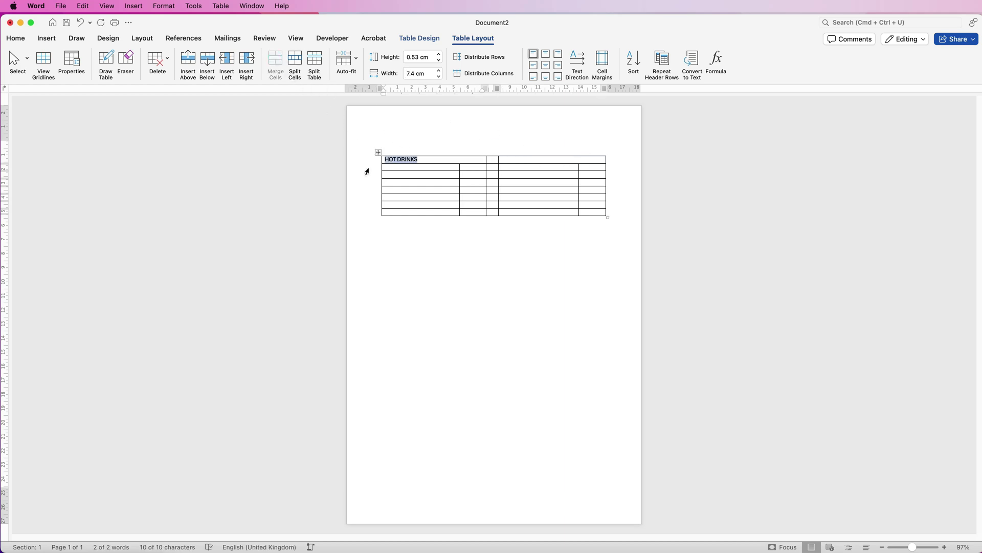
pyautogui.write('Hot Drinks')
pyautogui.click(539, 158)
pyautogui.write('Cold drinks')
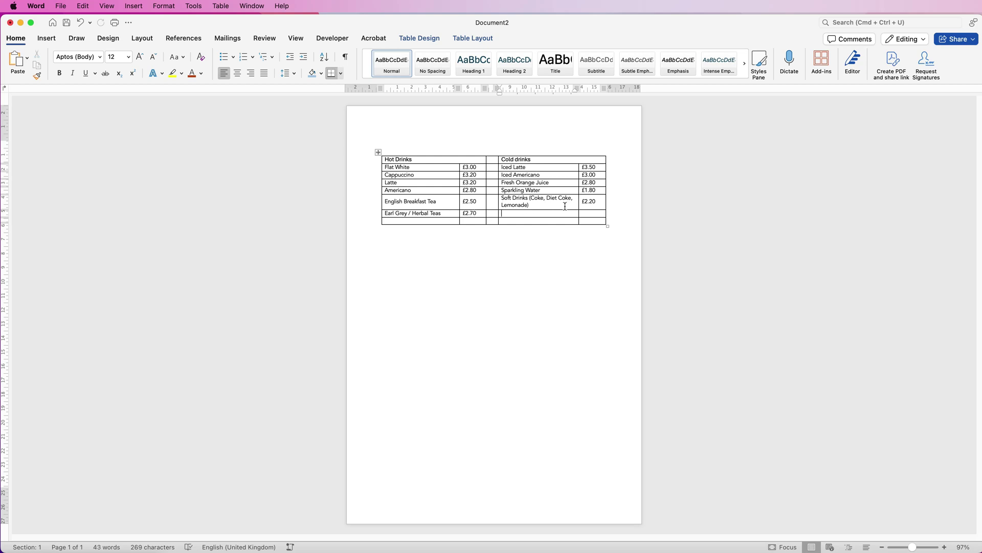
# Merge the Soft Drinks cell with the empty cell below it, and do the same for its £2.20 price cell
pyautogui.moveTo(564, 204); pyautogui.dragTo(564, 210)
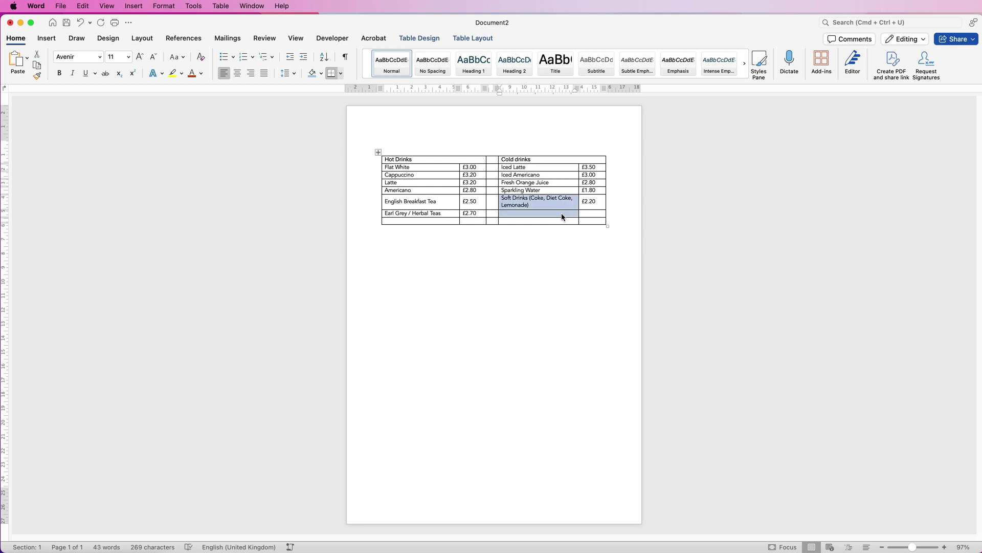
pyautogui.click(456, 38)
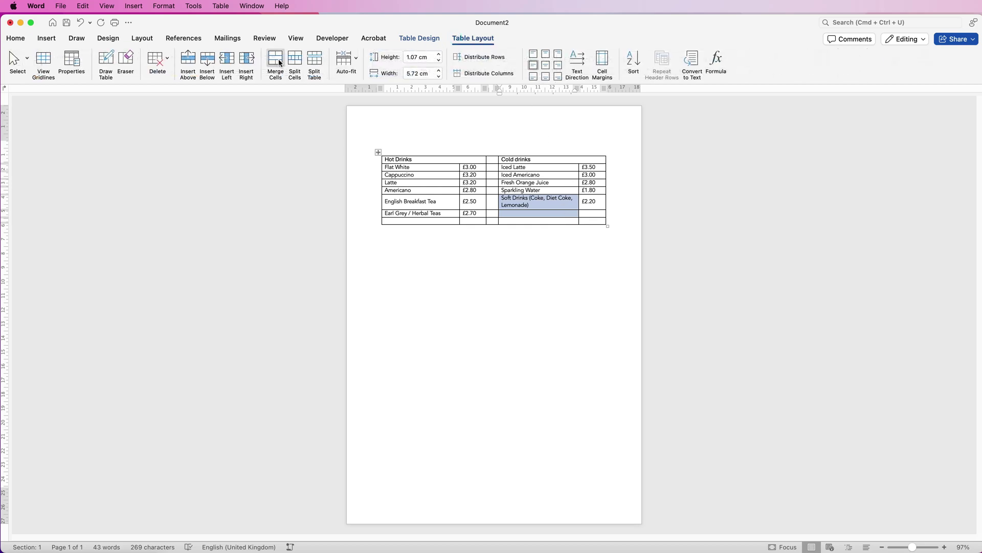
pyautogui.click(276, 62)
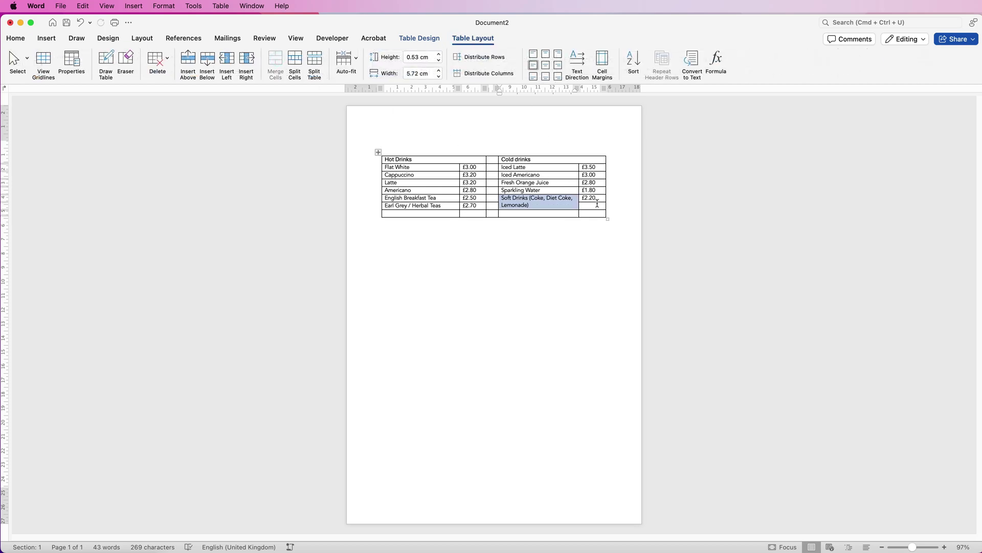
pyautogui.moveTo(601, 198); pyautogui.dragTo(602, 206)
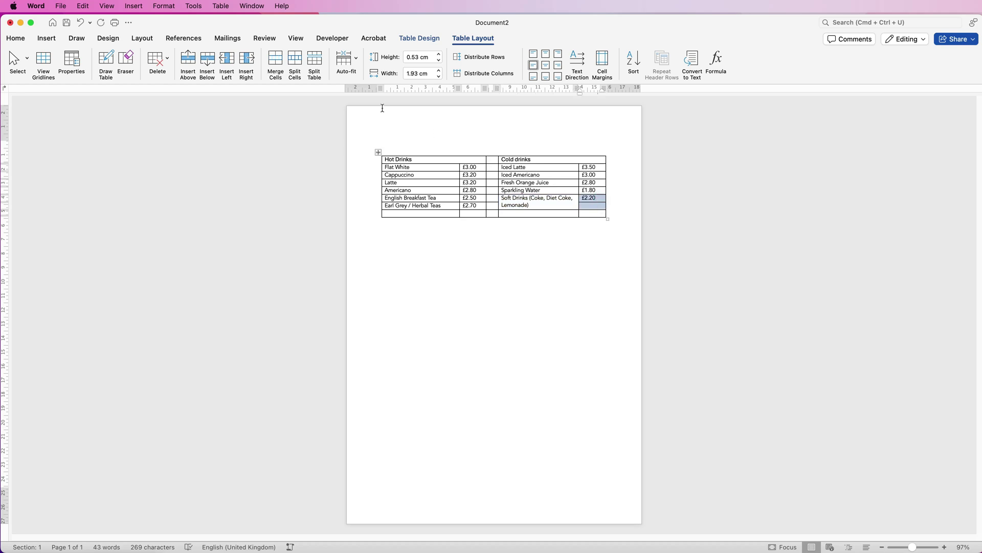
pyautogui.click(276, 62)
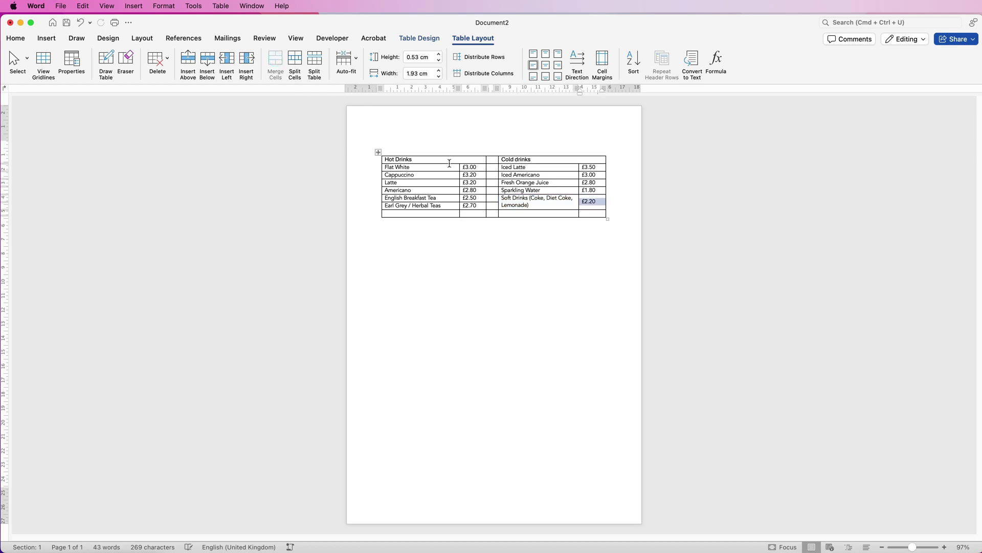
# Add another empty row below the last row of the table
pyautogui.click(510, 214)
pyautogui.press('super+grave')
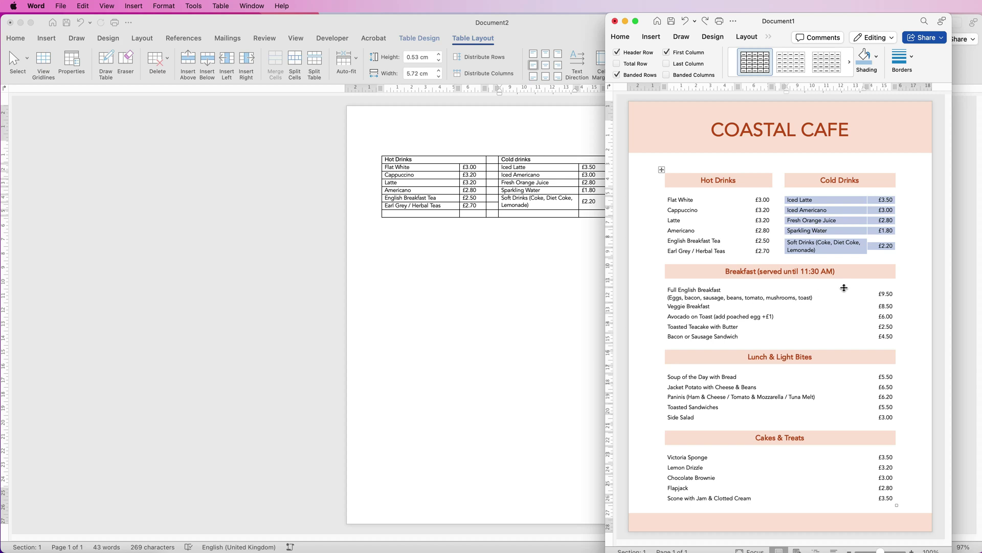
pyautogui.moveTo(806, 22); pyautogui.dragTo(981, 23)
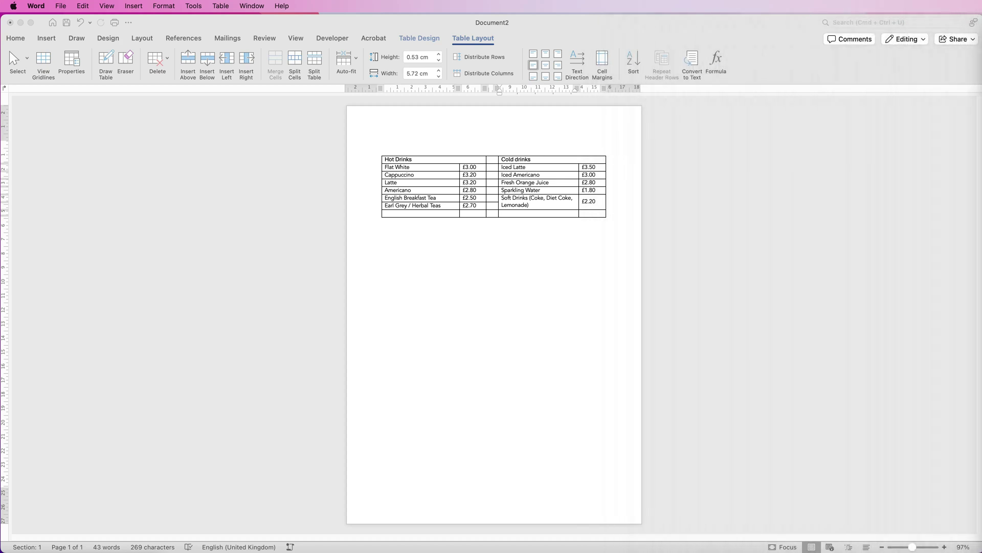
pyautogui.click(514, 215)
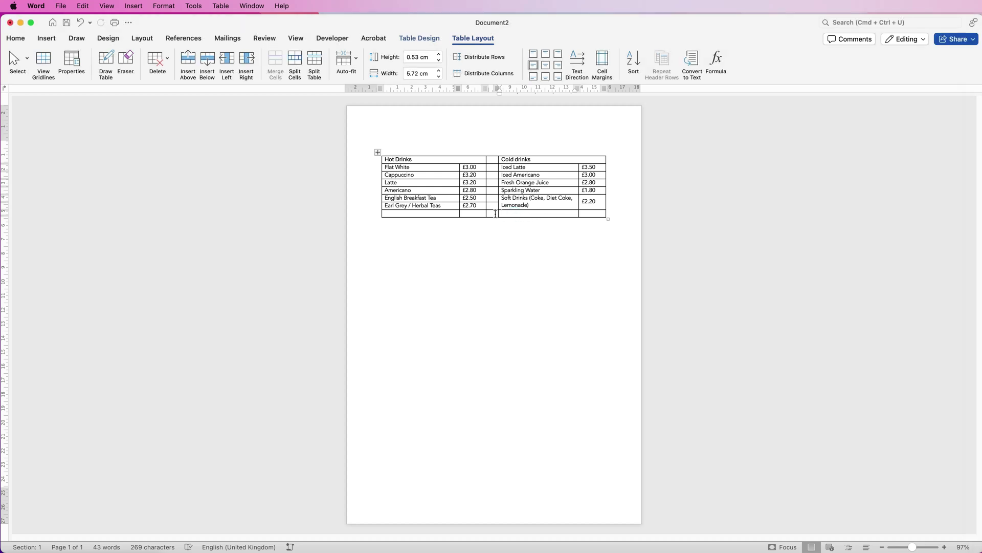
pyautogui.click(207, 62)
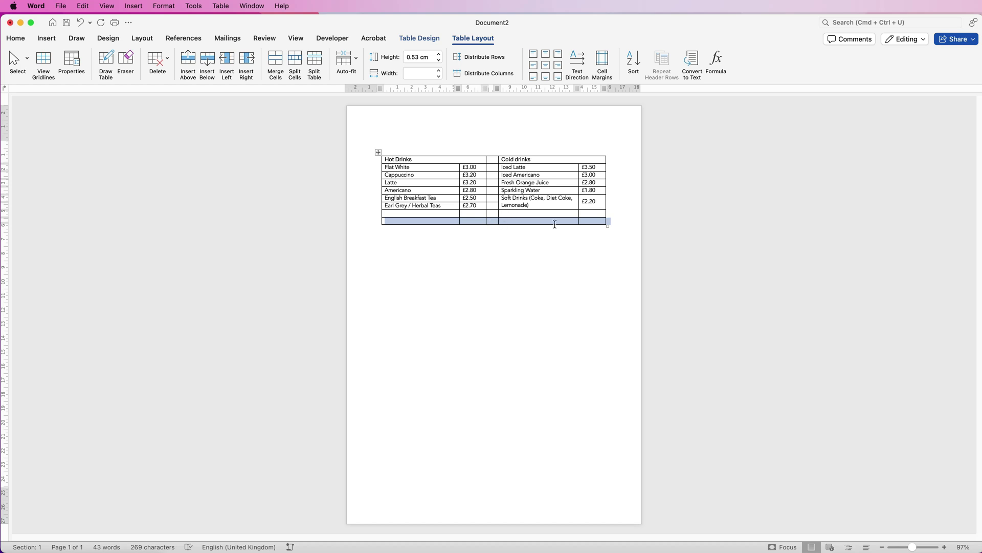
# Merge all cells of the empty row directly below the drinks items into one full-width cell
pyautogui.click(576, 214)
pyautogui.moveTo(576, 214); pyautogui.dragTo(427, 220)
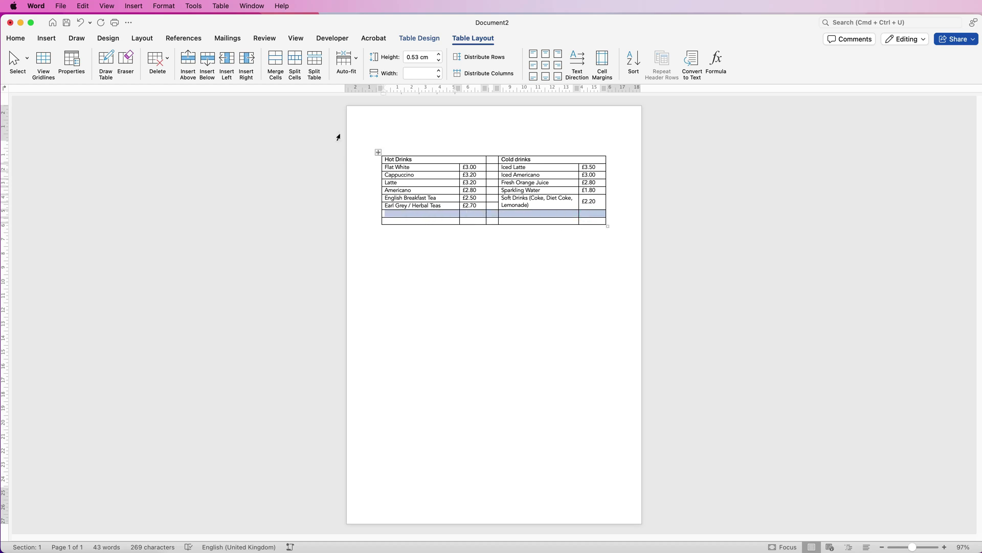
pyautogui.click(275, 63)
pyautogui.click(560, 212)
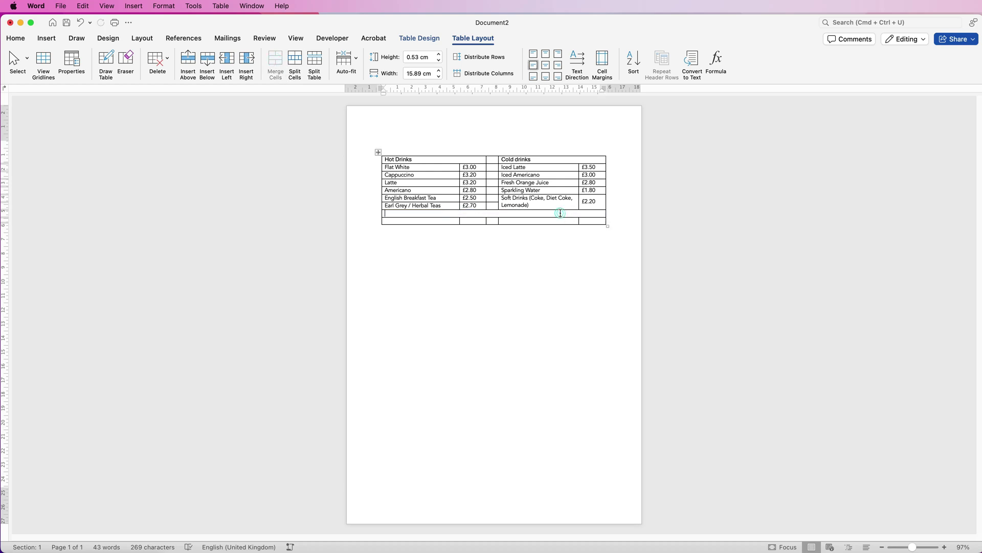
# Merge the first four cells of the last row, leaving the price cell at its end separate
pyautogui.click(523, 222)
pyautogui.moveTo(522, 221); pyautogui.dragTo(439, 224)
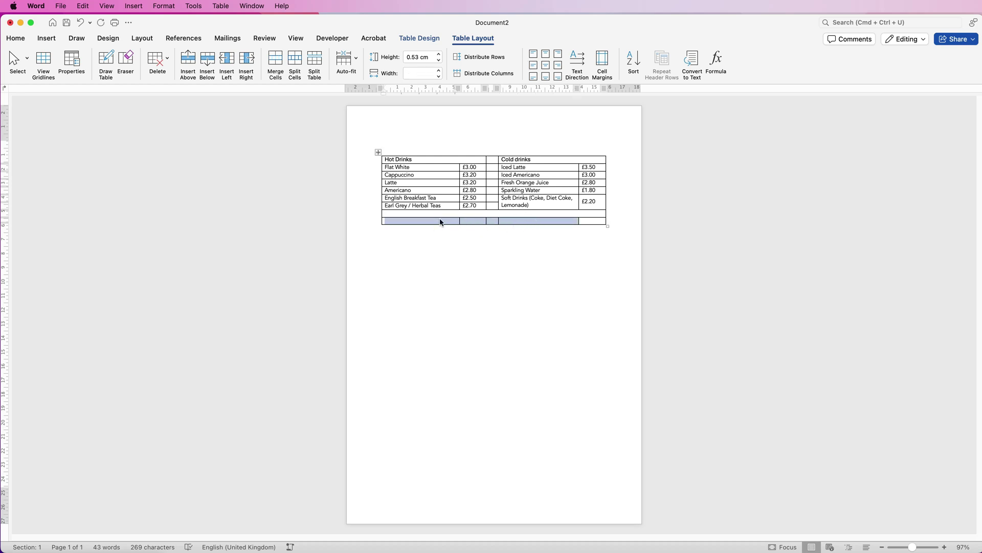
pyautogui.click(279, 61)
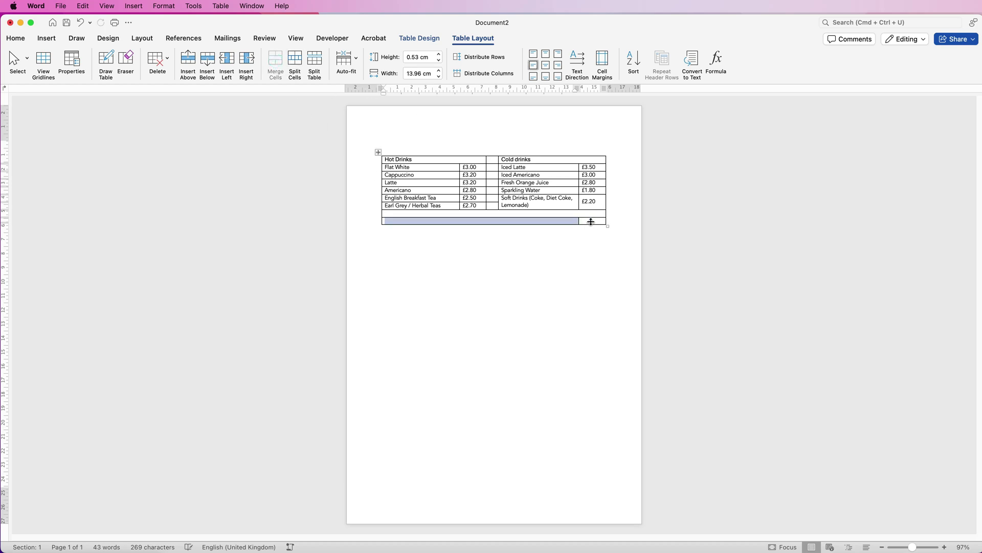
pyautogui.click(564, 220)
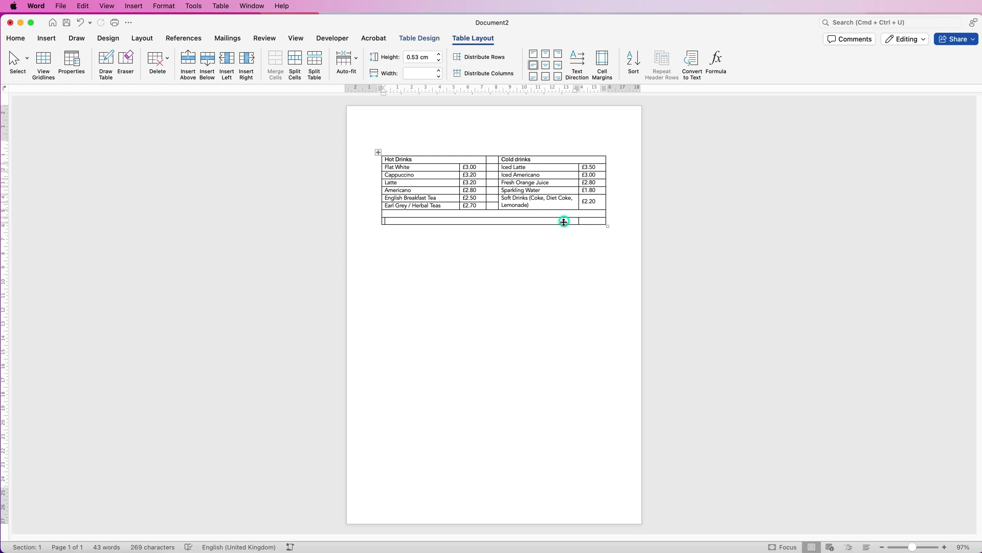
# Add 27 more rows with the same two-cell layout below the last row of the table
pyautogui.click(208, 61)
pyautogui.click(207, 62)
pyautogui.click(207, 64)
pyautogui.click(207, 65)
pyautogui.click(207, 65)
pyautogui.click(208, 65)
pyautogui.click(207, 65)
pyautogui.click(207, 65)
pyautogui.click(207, 65)
pyautogui.click(207, 65)
pyautogui.click(207, 65)
pyautogui.click(207, 64)
pyautogui.click(207, 65)
pyautogui.click(207, 65)
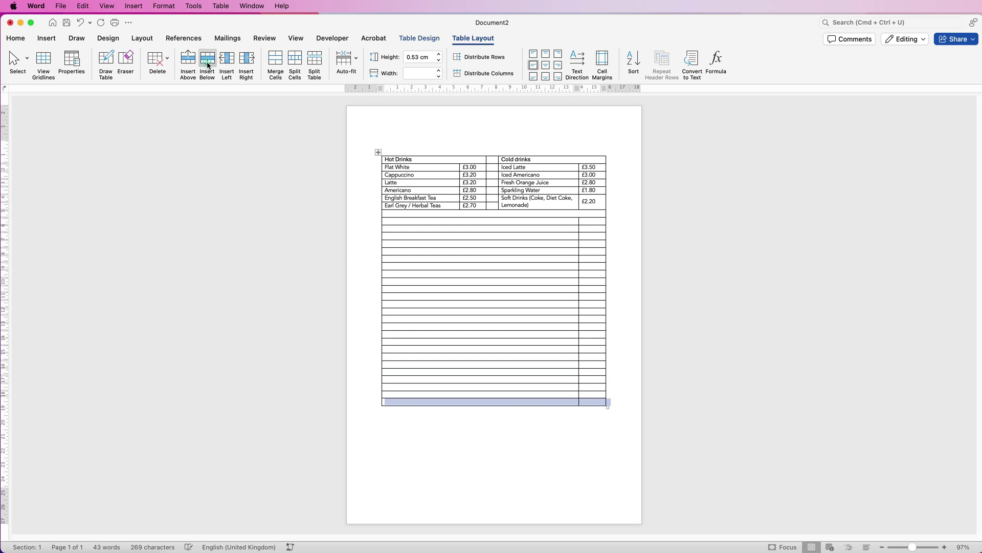
pyautogui.click(207, 65)
pyautogui.click(207, 65)
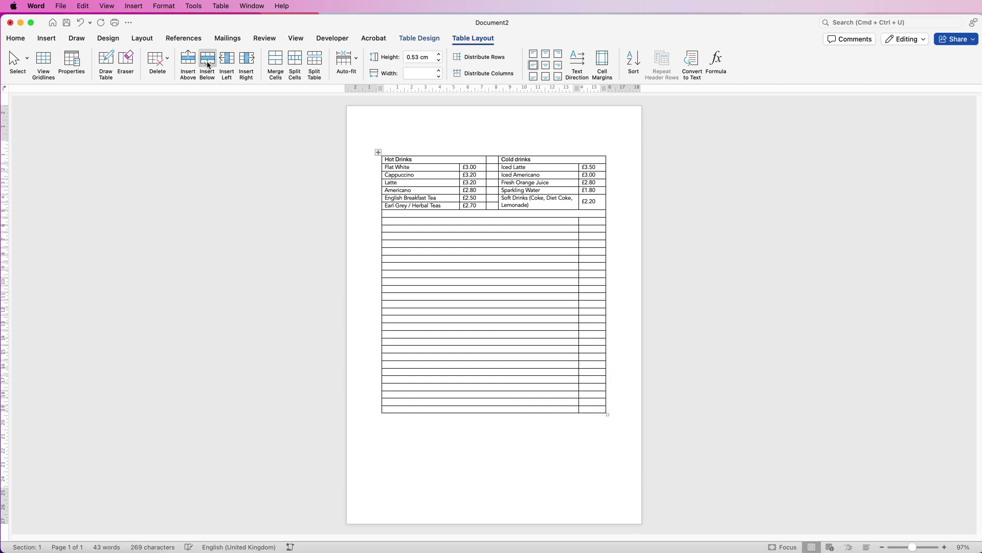
pyautogui.click(207, 65)
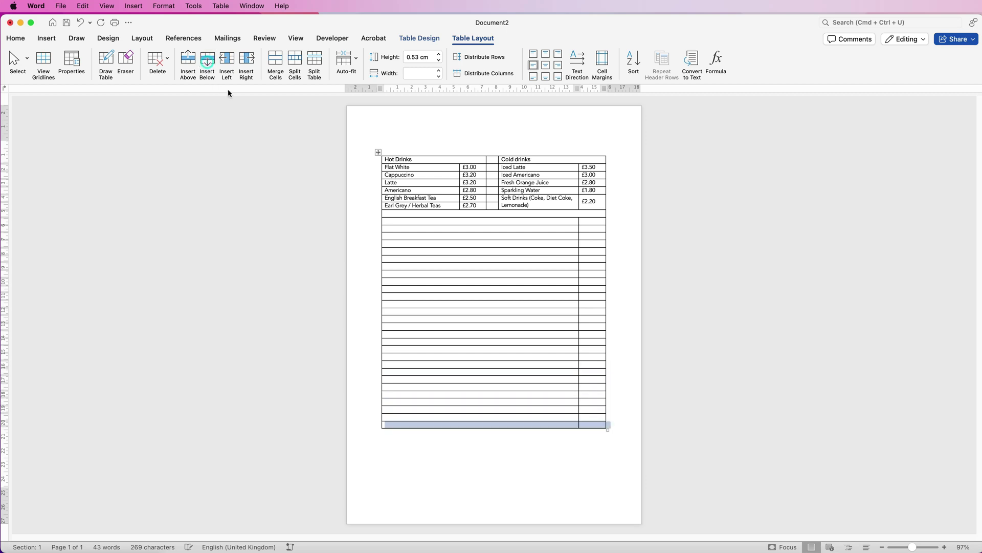
# Merge the two cells of the row directly below the full-width spacer row
pyautogui.click(551, 215)
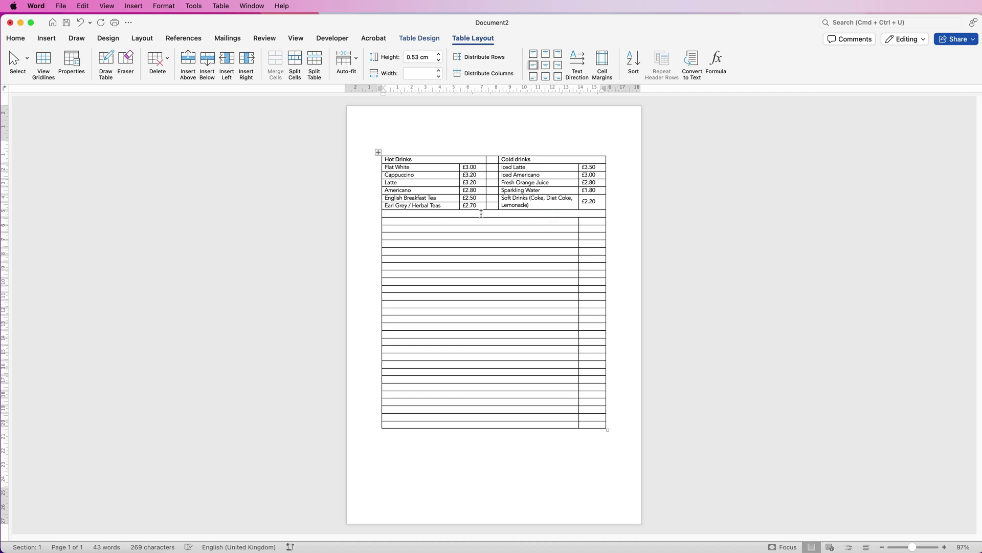
pyautogui.click(588, 221)
pyautogui.moveTo(569, 222); pyautogui.dragTo(590, 226)
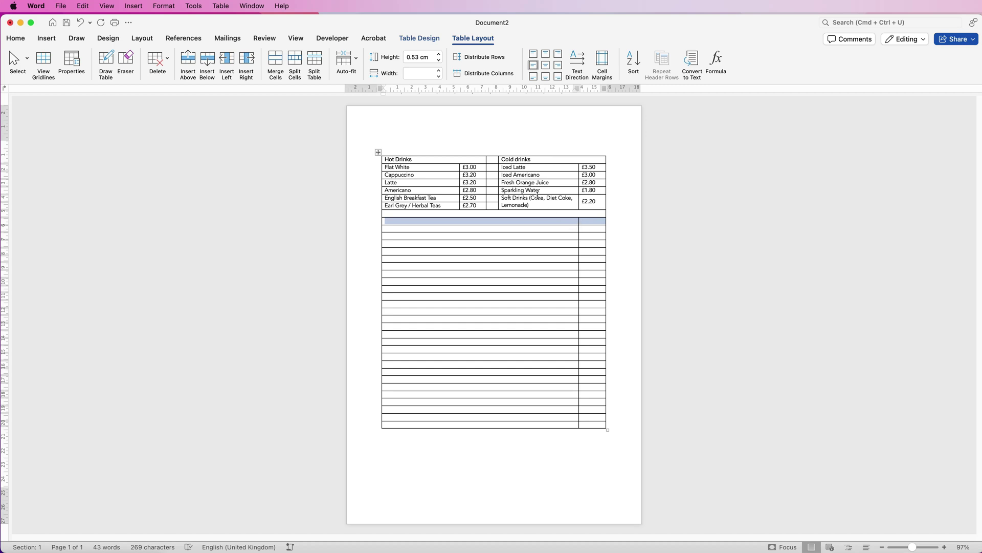
pyautogui.click(275, 62)
# Enter the heading "Breakfast (served until 11am)" and list the priced dishes below it, from Full English Breakfast £9.50 to Bacon or Sausage Sandwich £4.50
pyautogui.click(496, 221)
pyautogui.write('Breakfast (served until 11am)')
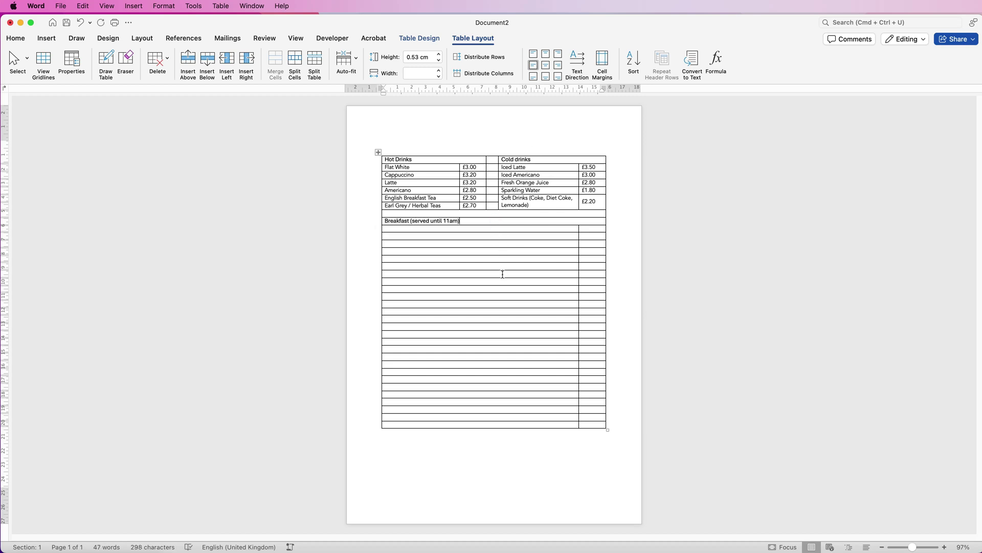
pyautogui.write('Full English Breakfast (Eggs, bacon, sausage, beans, tomato, mushrooms, toast)\t£9.50 Veggie Breakfast\t£8.50 Avocado on Toast (add poached egg +£1)\t£6.00 Toasted Teacake with Butter\t£2.50 Bacon or Sausage Sandwich\t£4.50')
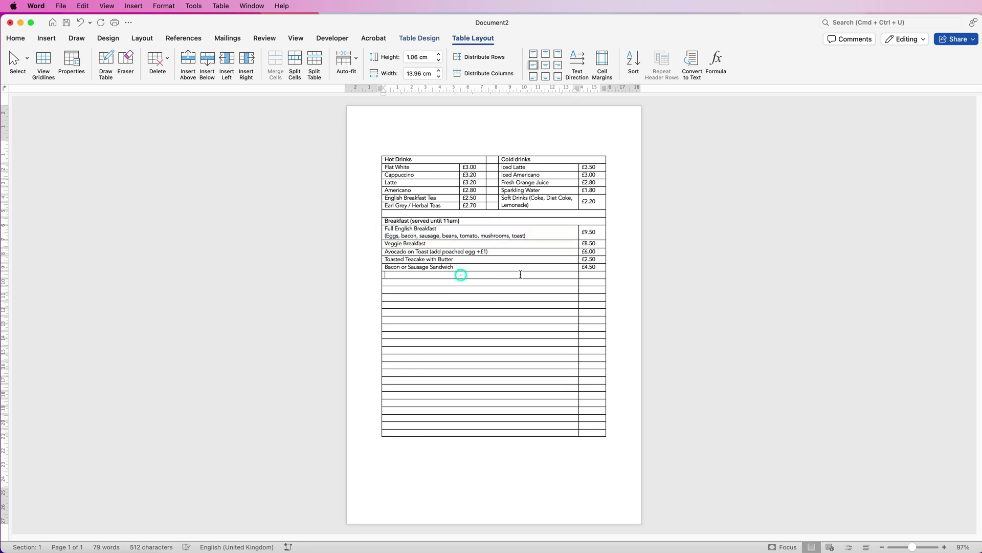
# Merge the two cells in each of the two rows directly below the Bacon or Sausage Sandwich row
pyautogui.moveTo(583, 275); pyautogui.dragTo(574, 277)
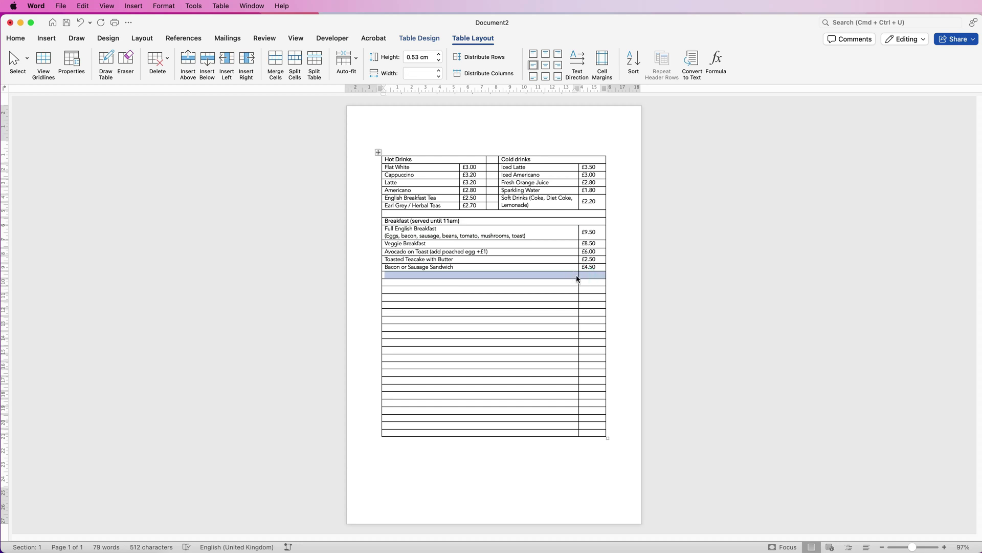
pyautogui.click(274, 63)
pyautogui.moveTo(592, 283); pyautogui.dragTo(573, 284)
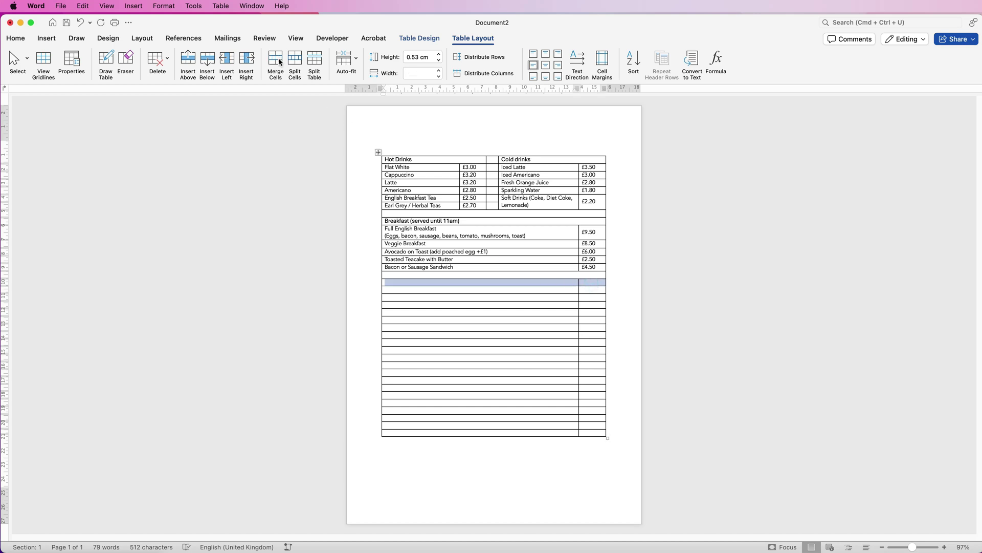
pyautogui.click(275, 62)
# Enter the heading "Lunch & Light Bites", capitalising each word, and list priced dishes below, from Soup of the Day with Bread £5.50 to Side Salad £3.00
pyautogui.click(513, 285)
pyautogui.write('Lunch & lIGHT bITES')
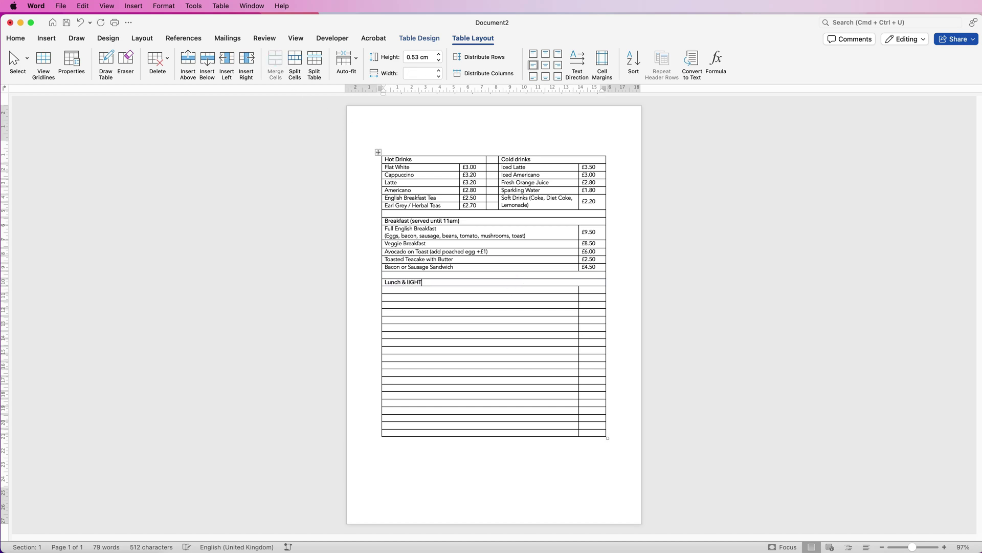
pyautogui.moveTo(427, 282); pyautogui.dragTo(394, 284)
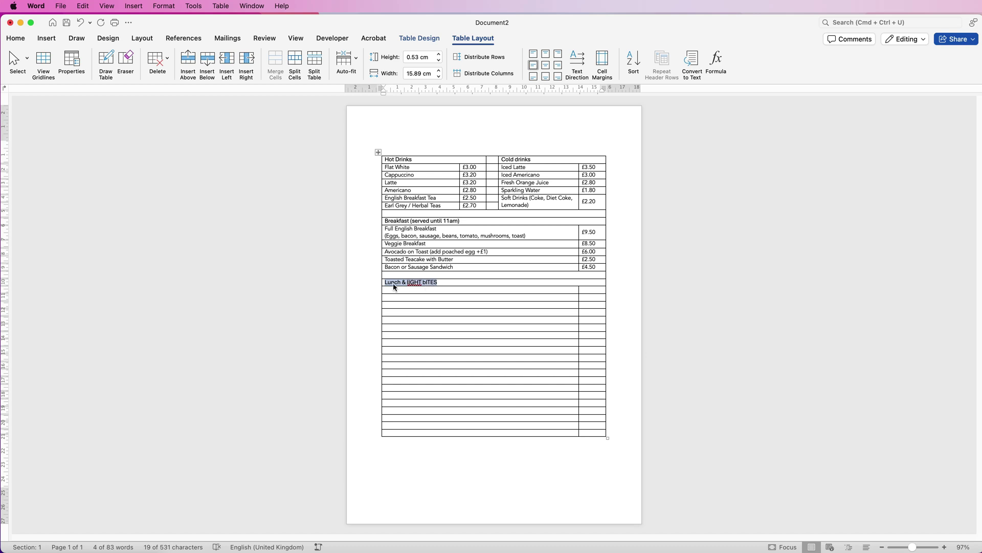
pyautogui.click(14, 38)
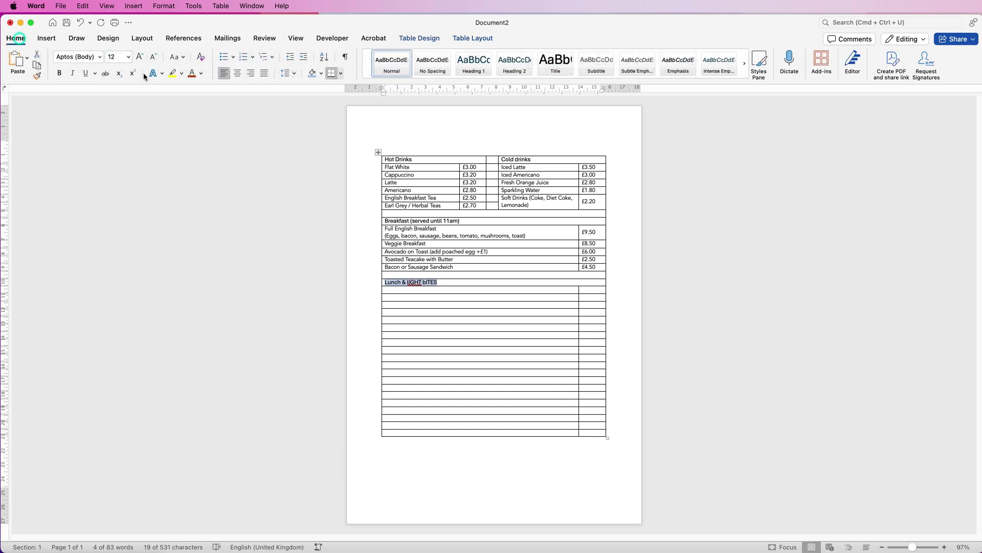
pyautogui.click(178, 59)
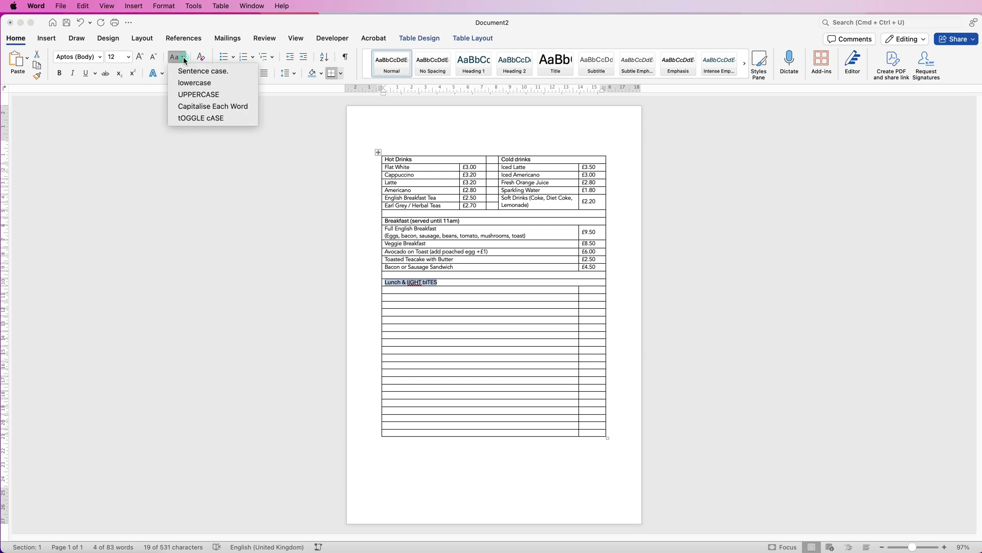
pyautogui.click(186, 109)
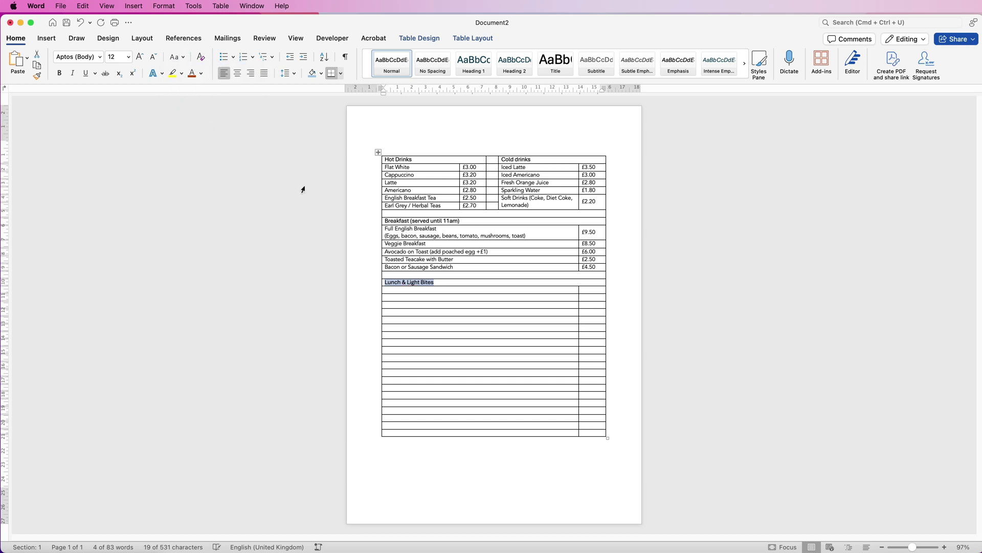
pyautogui.press('Down')
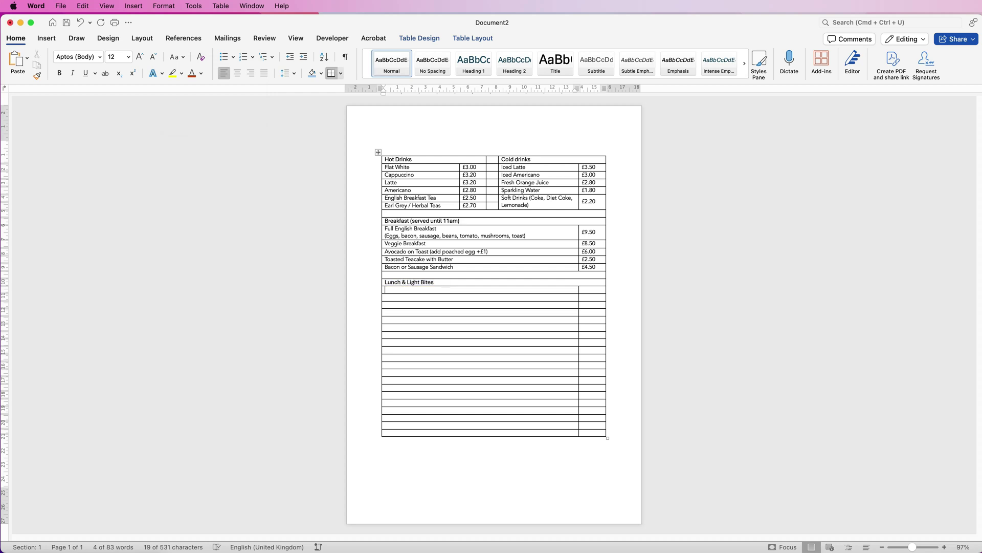
pyautogui.write('Soup of the Day with Bread\t£5.50 Jacket Potato with Cheese & Beans\t£6.50 Paninis (Ham & Cheese / Tomato & Mozzarella / Tuna Melt)\t£6.20 Toasted Sandwiches\t£5.50 Side Salad\t£3.00')
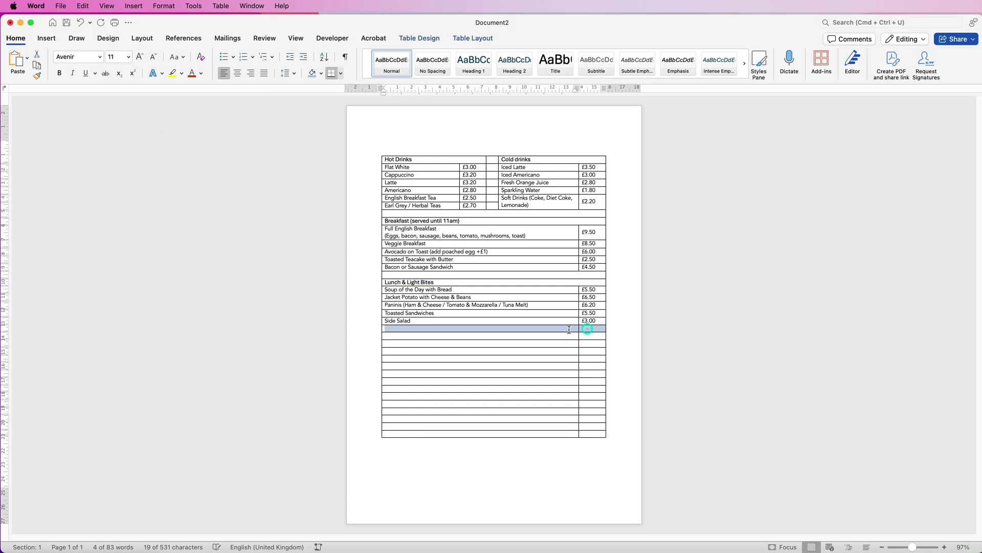
# Merge the two cells in each of the two rows directly below the Side Salad row
pyautogui.click(458, 38)
pyautogui.click(274, 63)
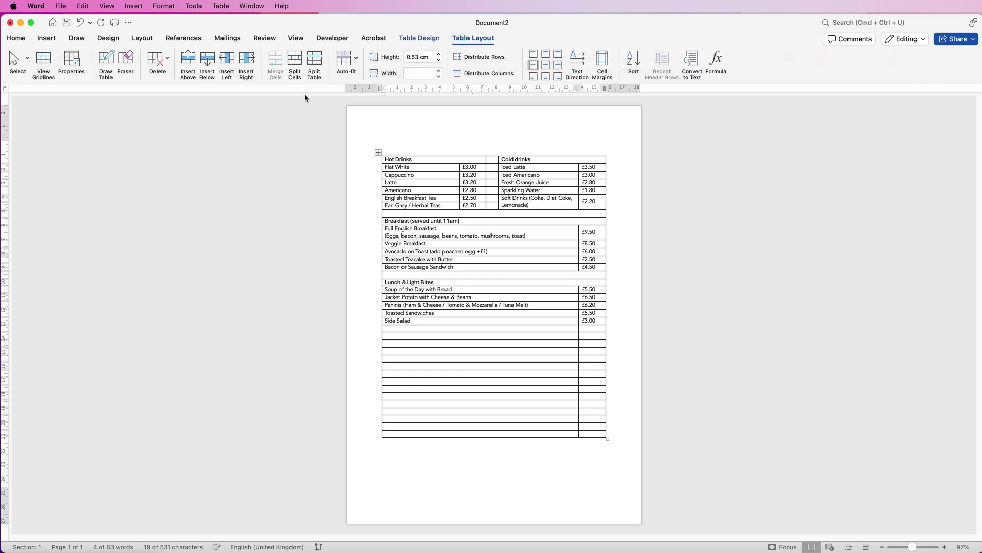
pyautogui.moveTo(582, 336); pyautogui.dragTo(575, 336)
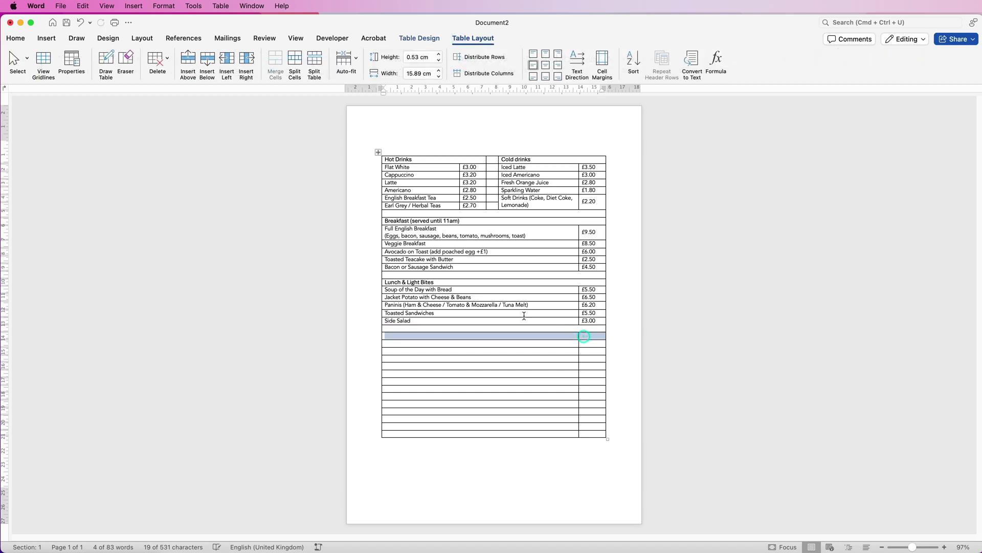
pyautogui.click(273, 63)
# Enter the heading "Cakes & Treats" and list the priced items below it, from Victoria Sponge £3.50 to Scone with Jam & Clotted Cream £3.50
pyautogui.write('Cakes & Treats')
pyautogui.click(403, 344)
pyautogui.write('Victoria Sponge\t£3.50 Lemon Drizzle\t£3.20 Chocolate Brownie\t£3.00 Flapjack\t£2.80 Scone with Jam & Clotted Cream\t£3.50')
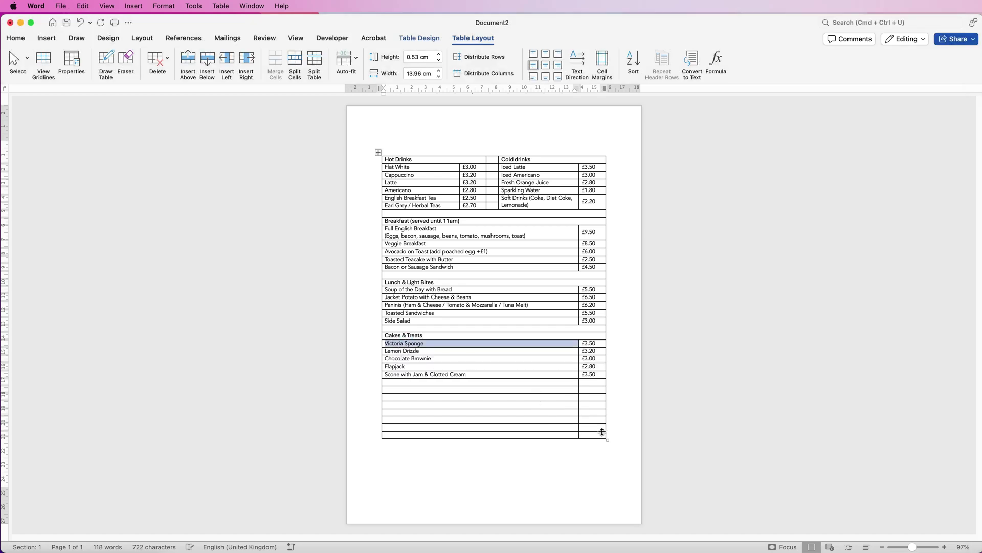
# Delete all the empty rows below the Scone with Jam & Clotted Cream row
pyautogui.moveTo(591, 432); pyautogui.dragTo(514, 385)
pyautogui.rightClick(493, 389)
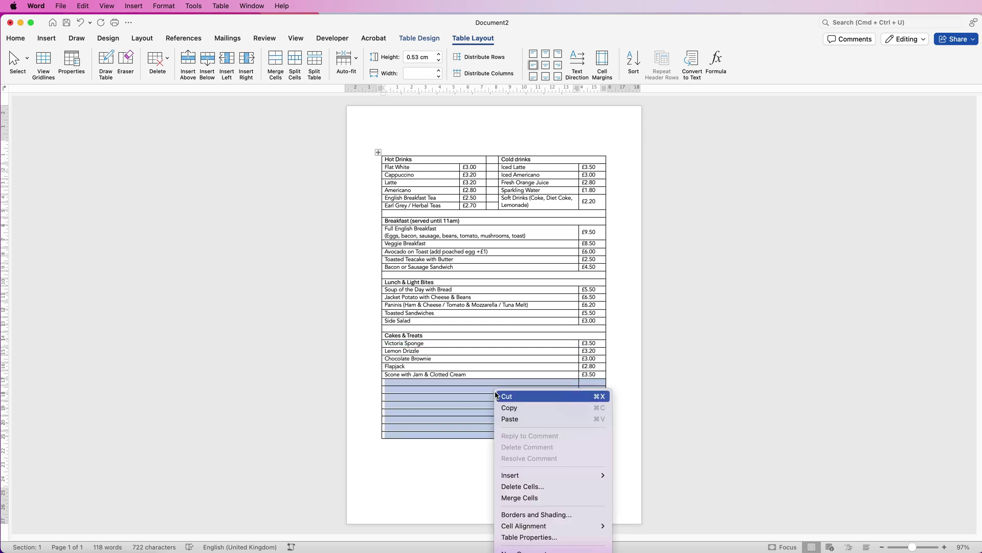
pyautogui.click(523, 487)
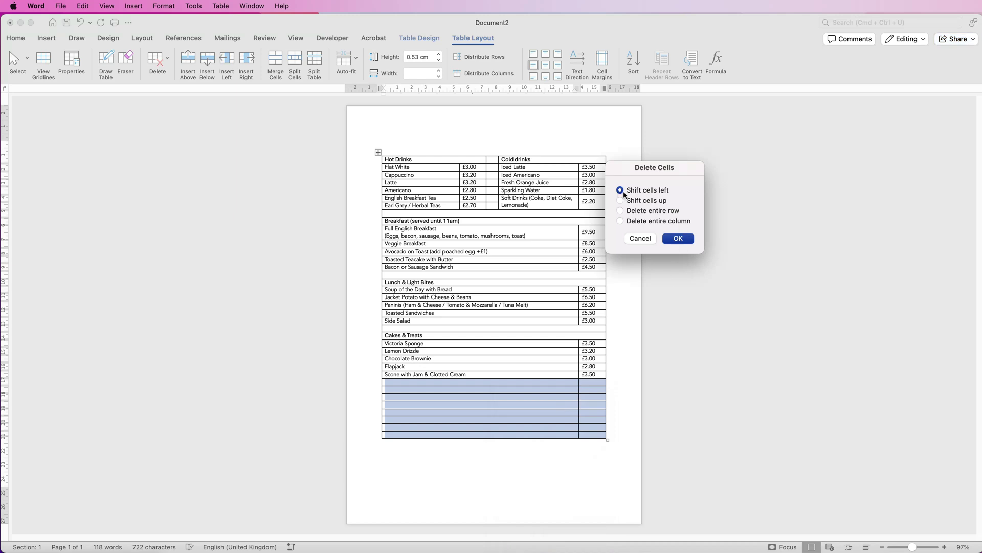
pyautogui.click(676, 241)
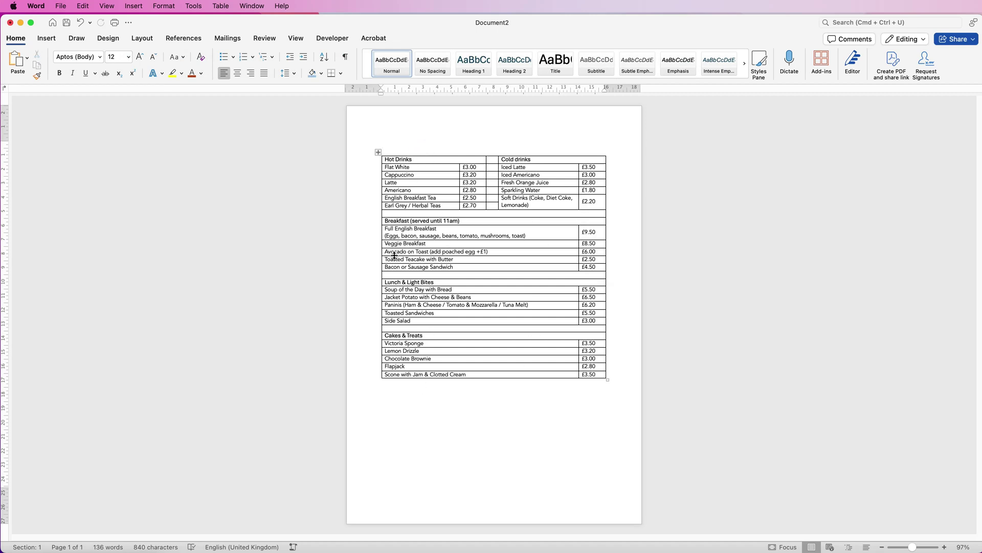
# Set the row height of the whole table to 0.7 cm
pyautogui.click(378, 153)
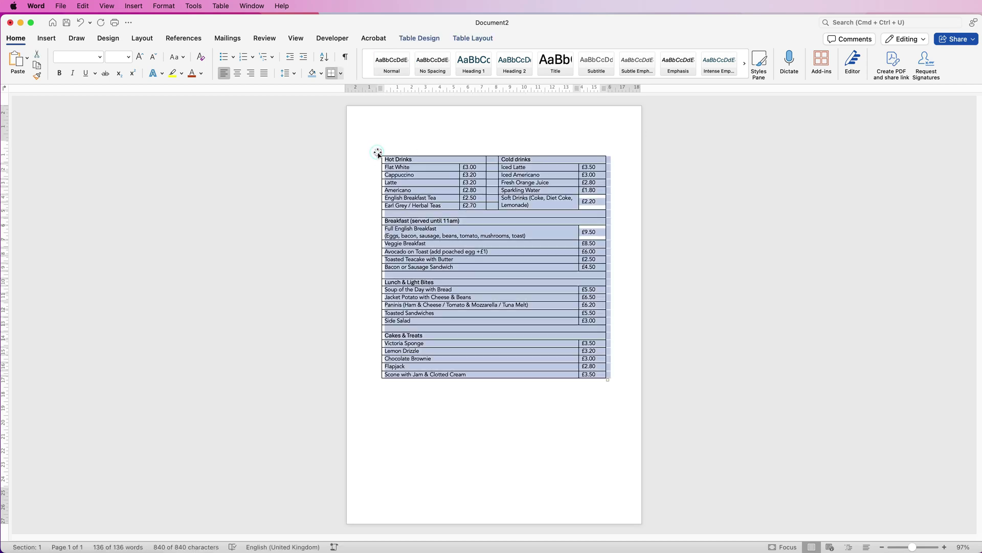
pyautogui.click(471, 37)
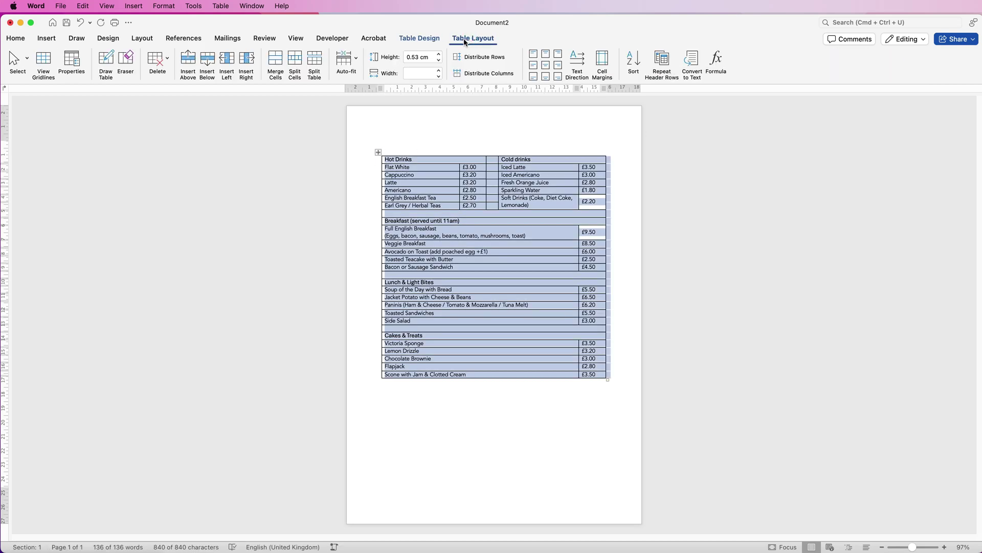
pyautogui.click(433, 58)
pyautogui.press('BackSpace')
pyautogui.write('.7')
pyautogui.press('Return')
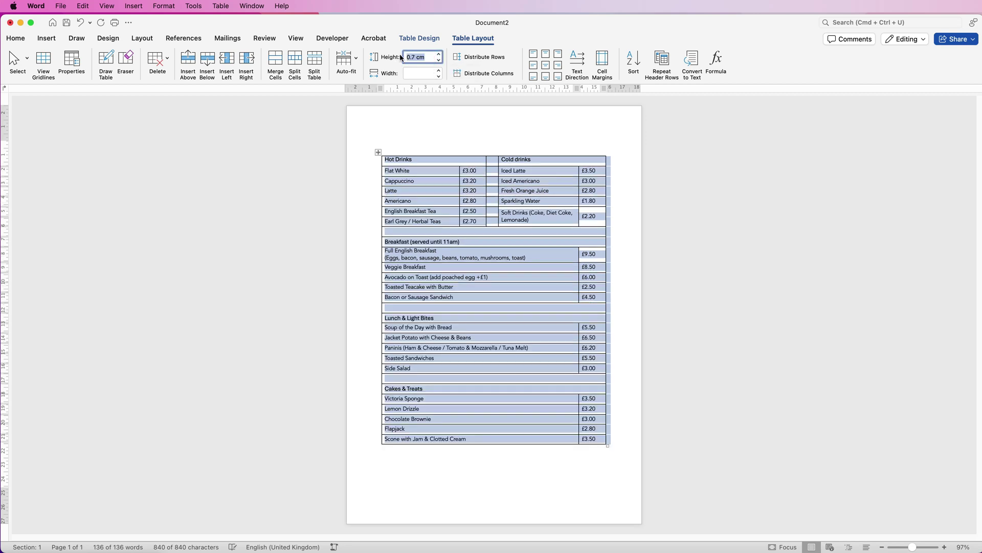
pyautogui.click(482, 234)
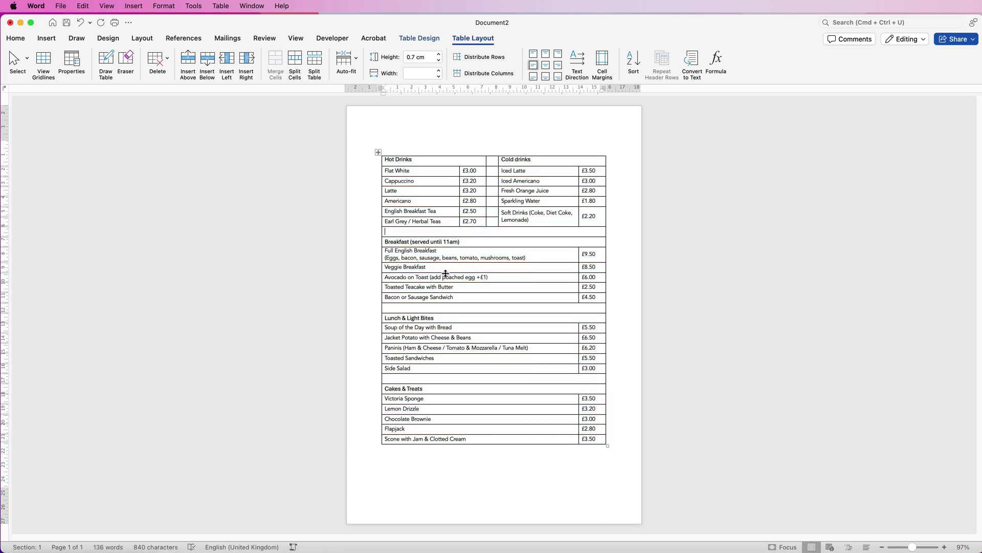
# Insert an empty row between each section heading and its first item: drinks, Breakfast, Lunch & Light Bites, and Cakes & Treats
pyautogui.click(425, 171)
pyautogui.click(189, 62)
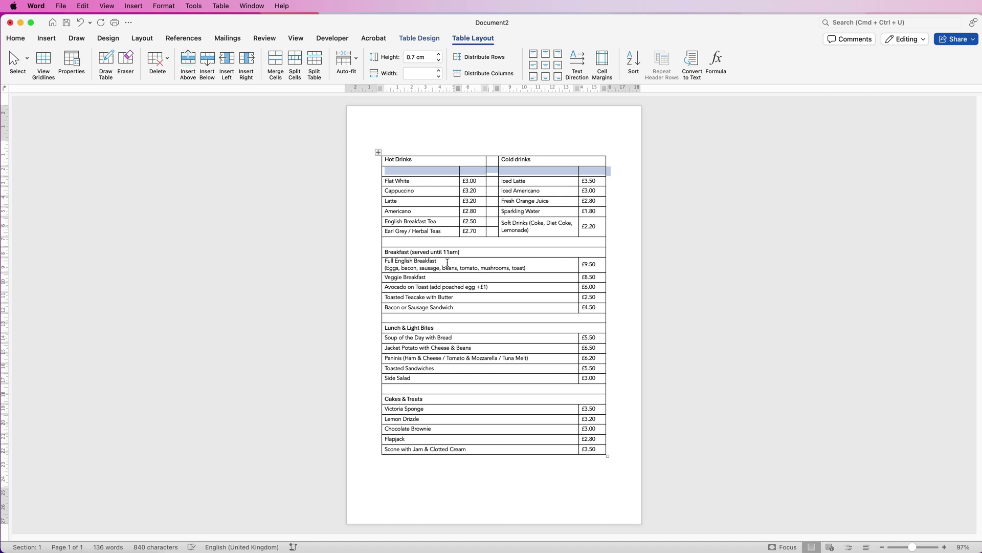
pyautogui.click(447, 263)
pyautogui.click(189, 62)
pyautogui.click(447, 347)
pyautogui.press('super+y')
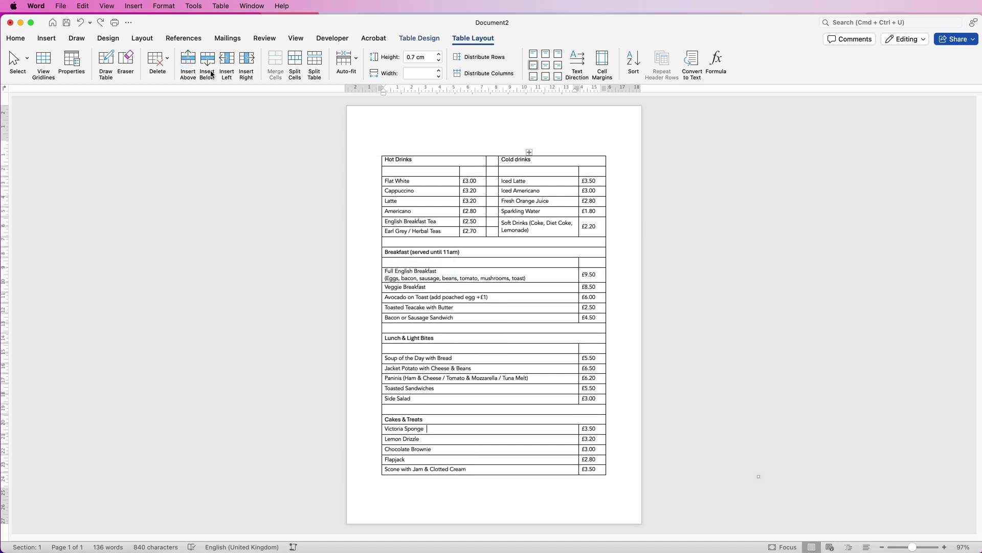
pyautogui.click(188, 62)
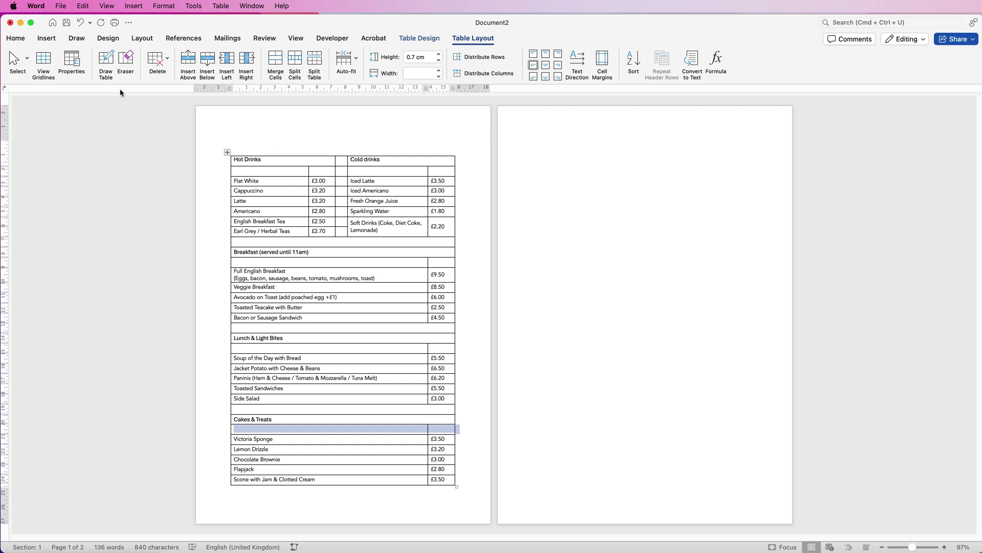
# Reduce the page's top and bottom margins and add a blank paragraph above the table
pyautogui.click(296, 38)
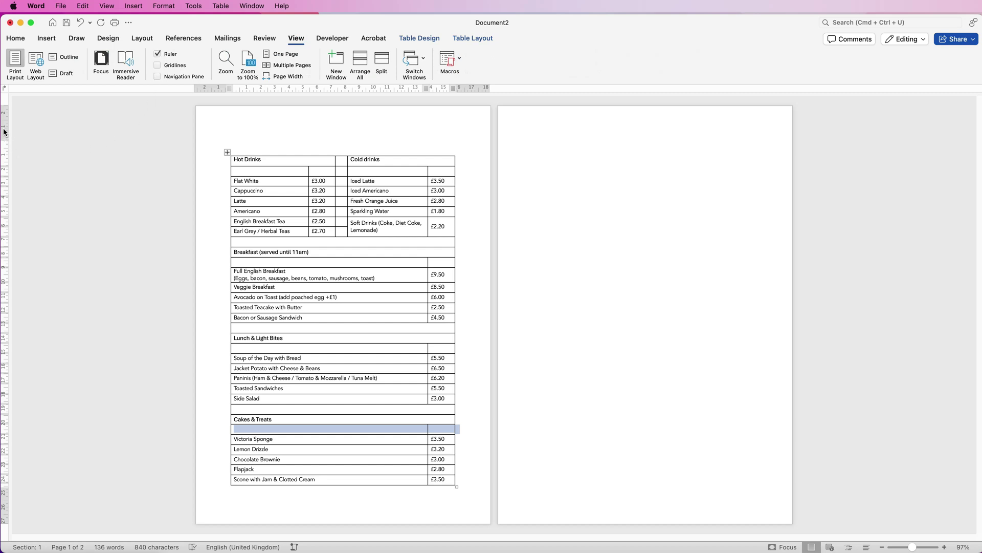
pyautogui.moveTo(5, 141); pyautogui.dragTo(6, 132)
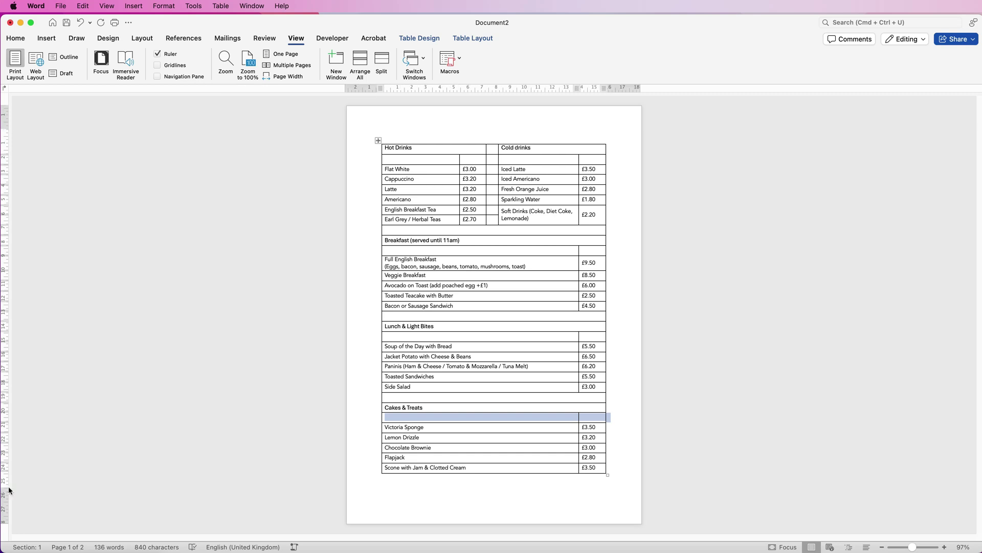
pyautogui.moveTo(3, 491); pyautogui.dragTo(9, 509)
pyautogui.click(467, 132)
pyautogui.press('Return')
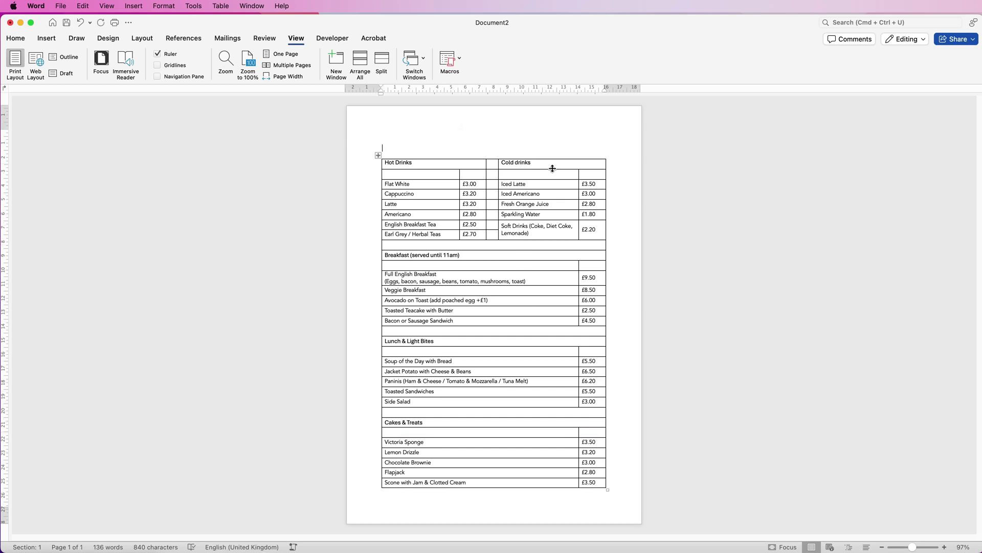
# Set the height of the Hot Drinks and Cold drinks heading row to 1 cm and centre its text both ways
pyautogui.moveTo(472, 165); pyautogui.dragTo(540, 166)
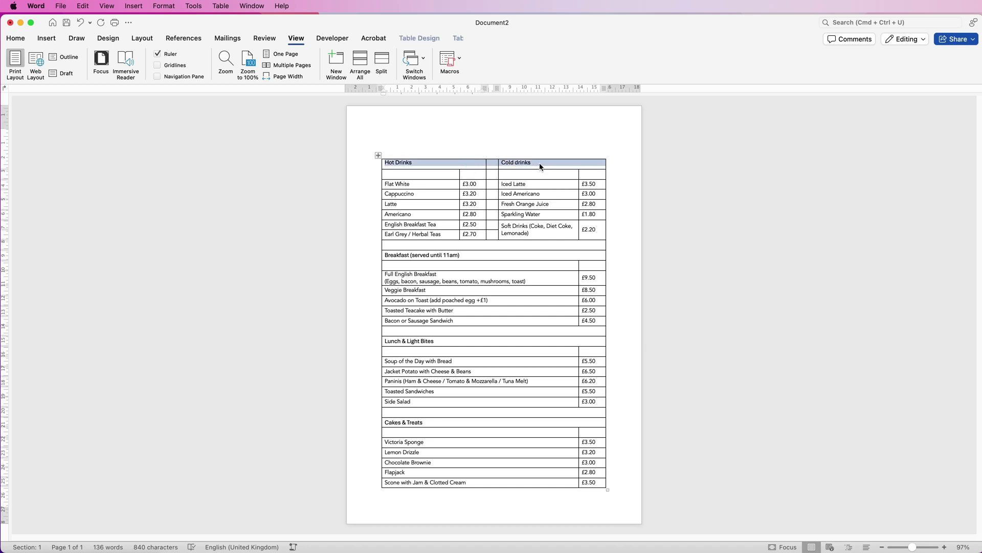
pyautogui.click(453, 39)
pyautogui.click(430, 57)
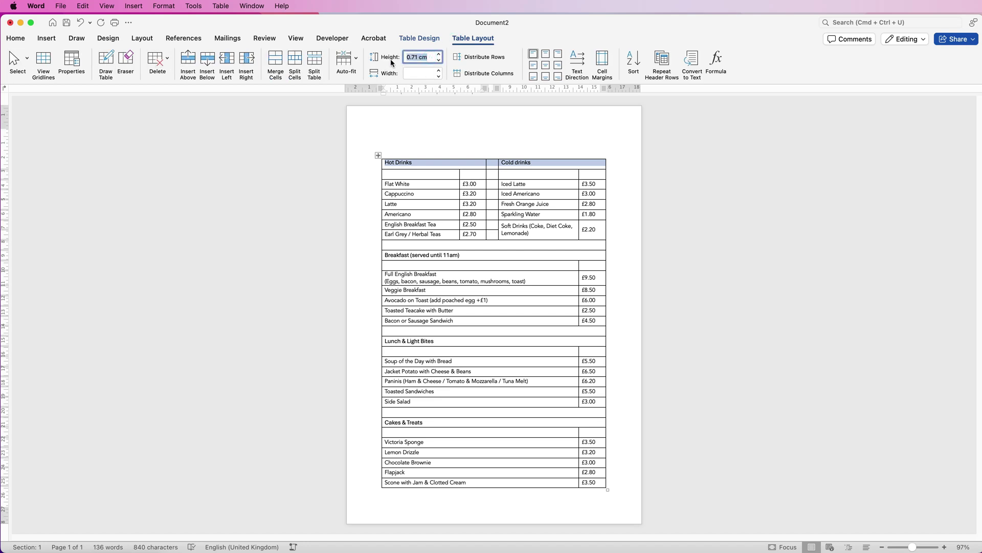
pyautogui.write('1')
pyautogui.press('Return')
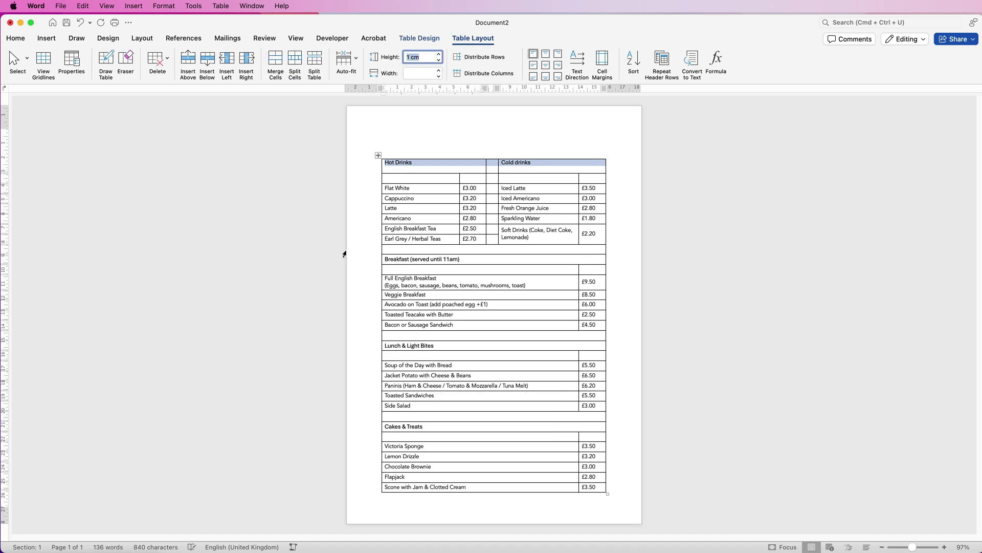
pyautogui.click(546, 66)
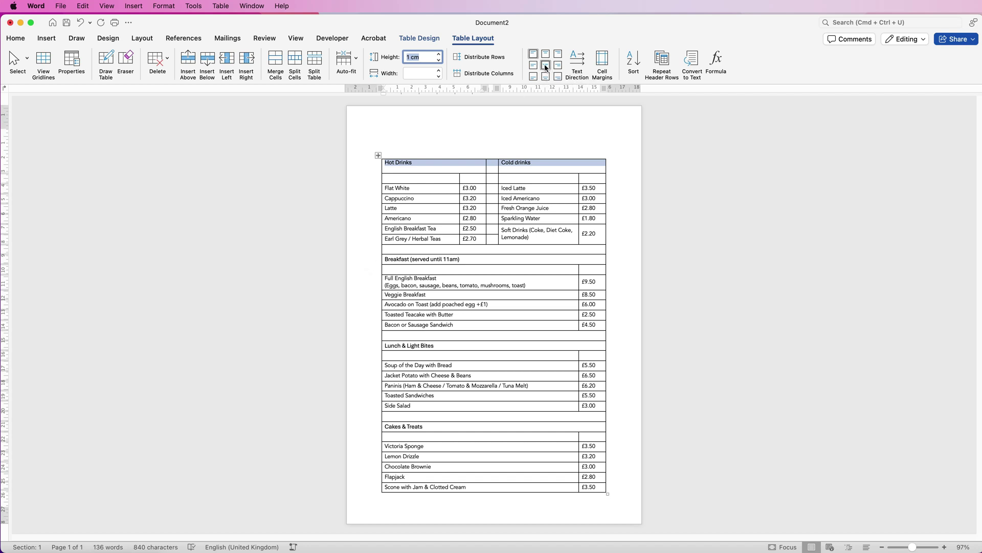
# Set the Breakfast heading row's height to 1 cm and centre its text horizontally
pyautogui.click(470, 259)
pyautogui.click(426, 57)
pyautogui.press('BackSpace')
pyautogui.write('1')
pyautogui.press('Return')
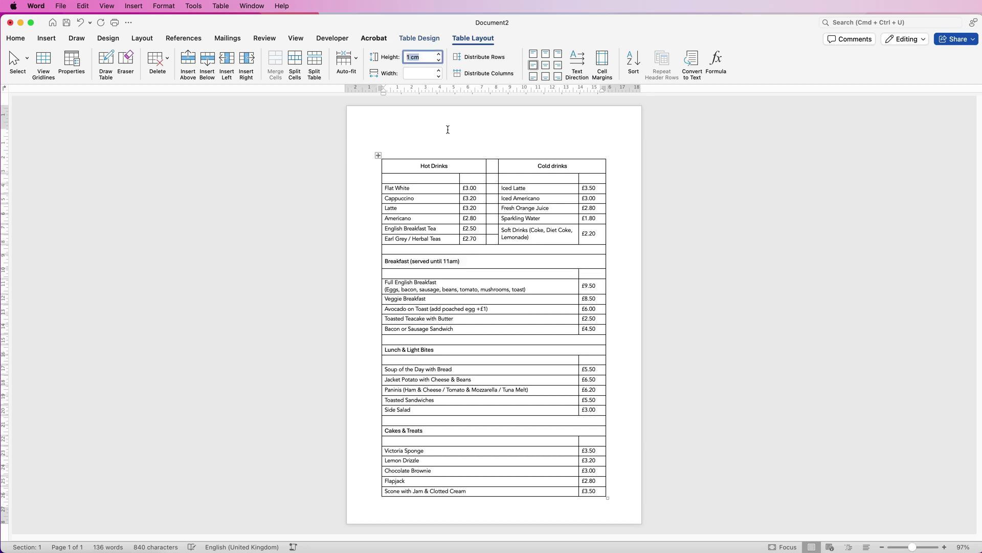
pyautogui.tripleClick(468, 261)
pyautogui.press('super+e')
# Centre the Lunch & Light Bites and Cakes & Treats headings and set their row heights to 1 cm
pyautogui.tripleClick(444, 350)
pyautogui.press('super+e')
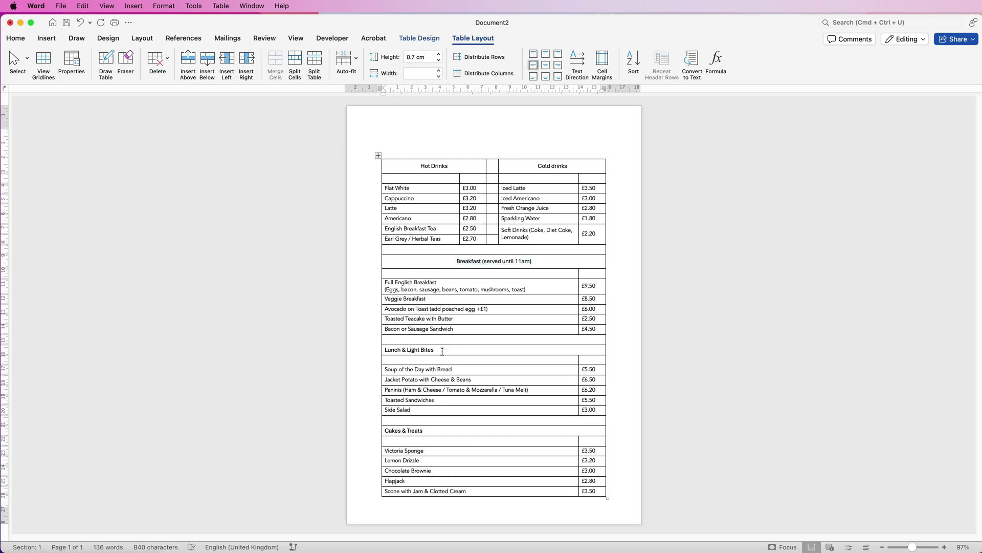
pyautogui.click(421, 57)
pyautogui.write('1')
pyautogui.press('Return')
pyautogui.tripleClick(347, 437)
pyautogui.press('super+e')
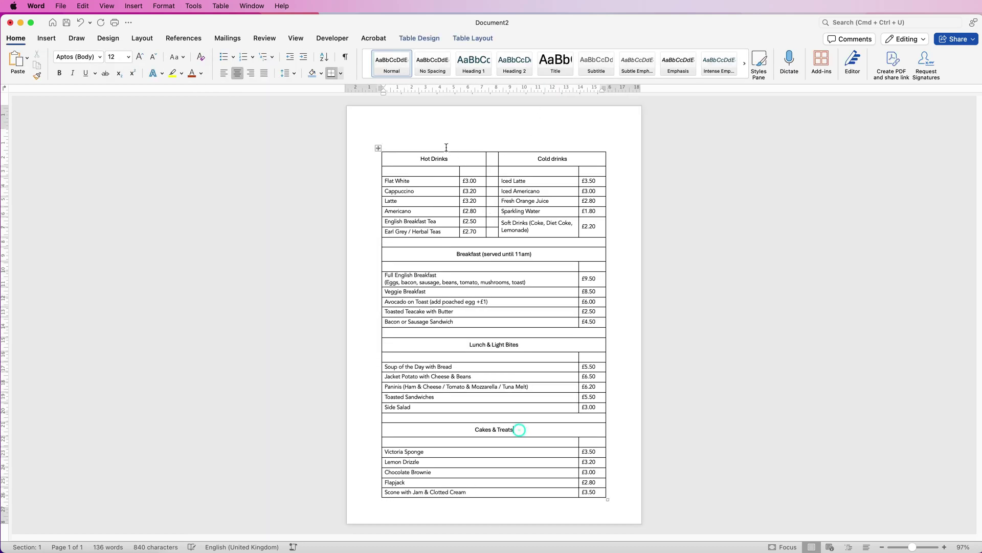
# Set all five section headings, from Hot Drinks to Cakes & Treats, in bold 14 pt Avenir
pyautogui.tripleClick(457, 161)
pyautogui.moveTo(567, 160); pyautogui.dragTo(538, 160)
pyautogui.moveTo(533, 256); pyautogui.dragTo(456, 254)
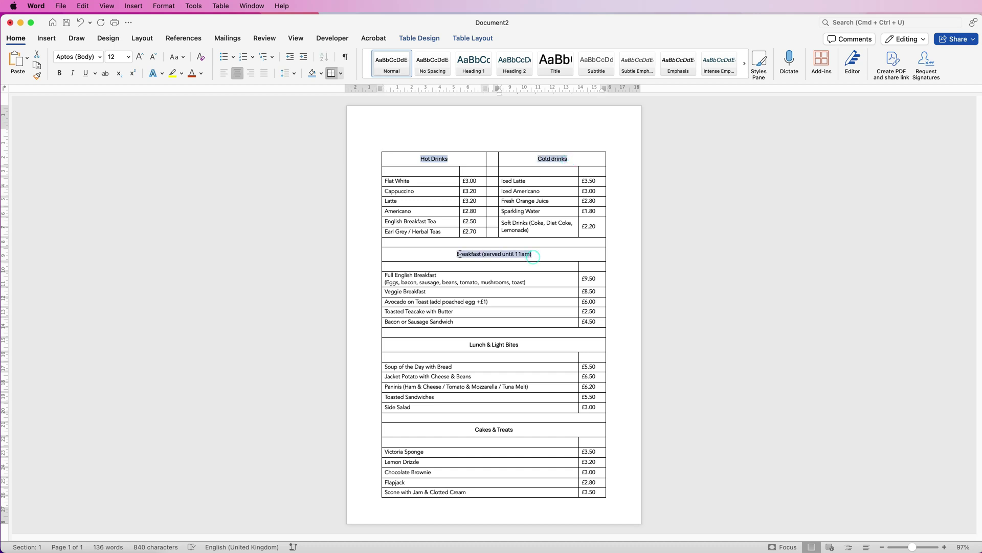
pyautogui.moveTo(519, 345); pyautogui.dragTo(469, 345)
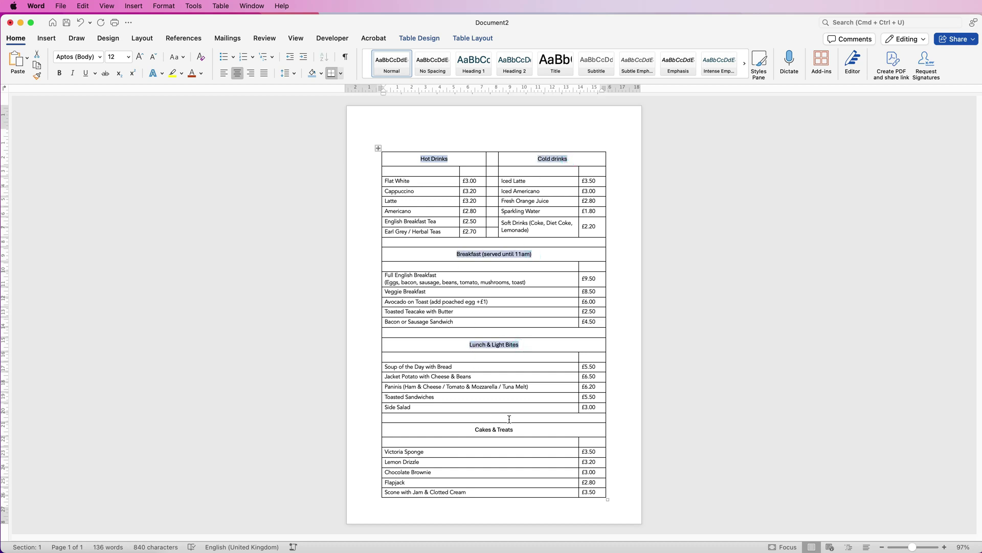
pyautogui.moveTo(515, 430); pyautogui.dragTo(475, 431)
pyautogui.click(100, 59)
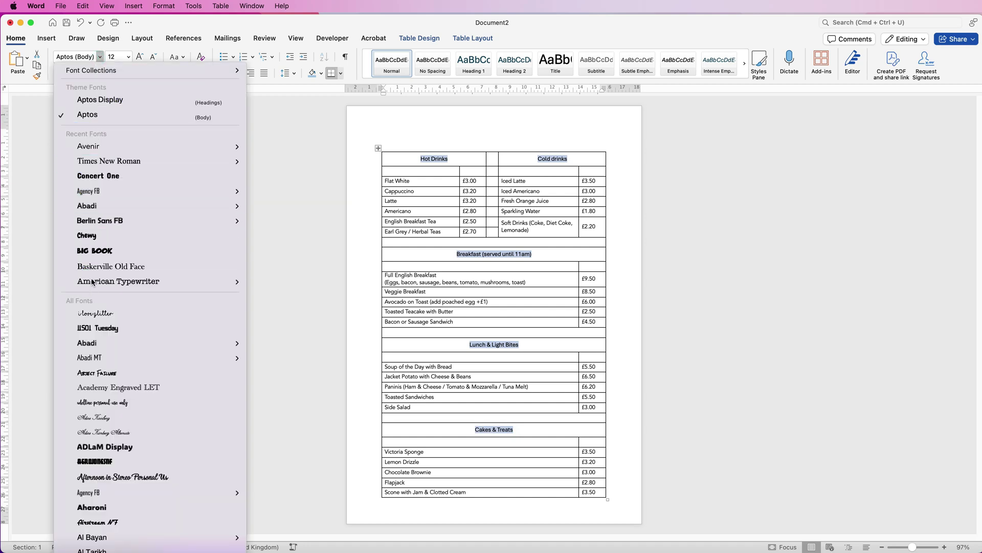
pyautogui.moveTo(92, 152)
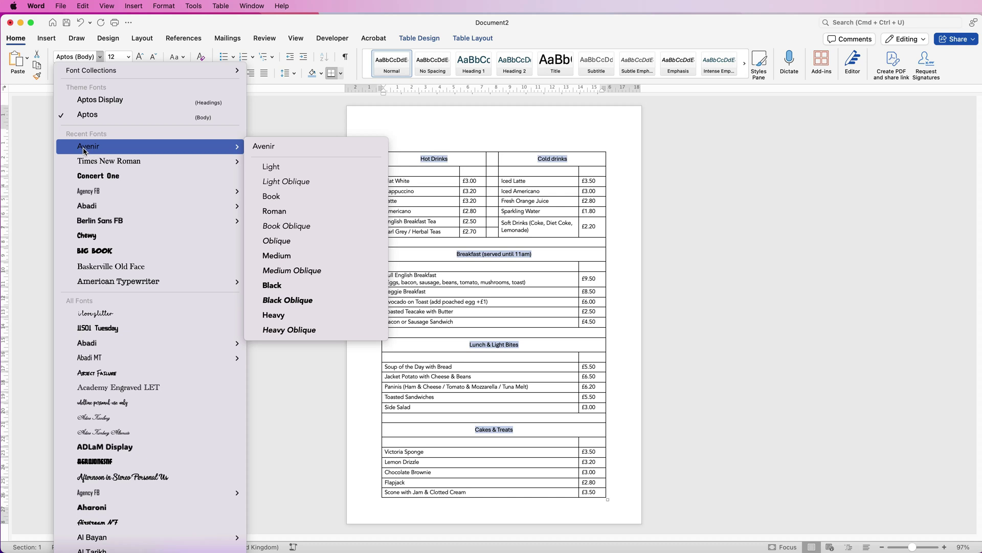
pyautogui.click(85, 148)
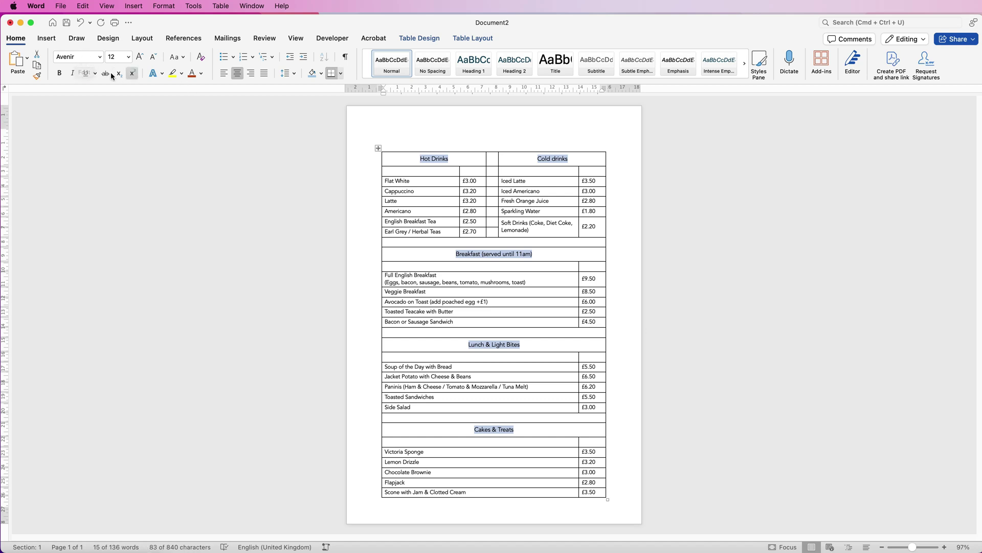
pyautogui.click(58, 74)
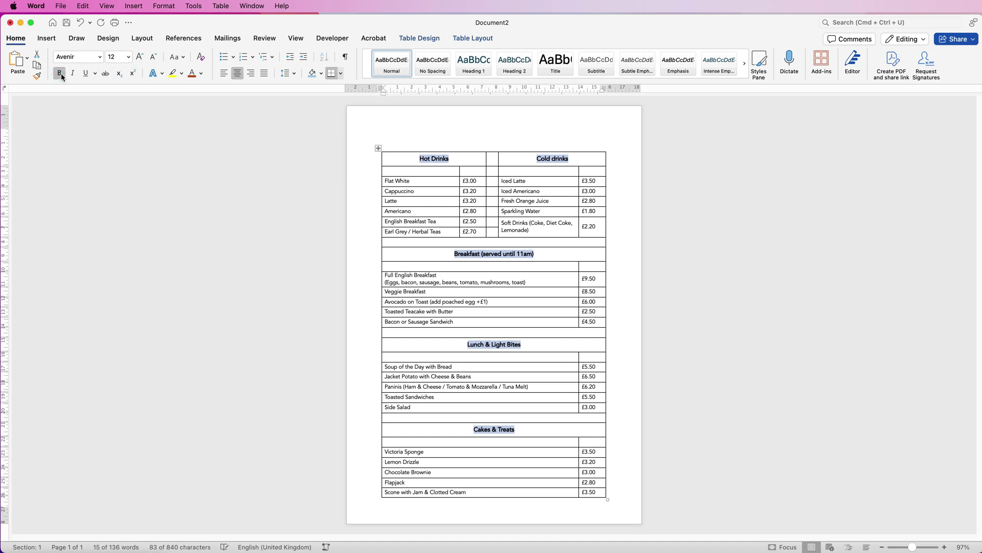
pyautogui.click(139, 58)
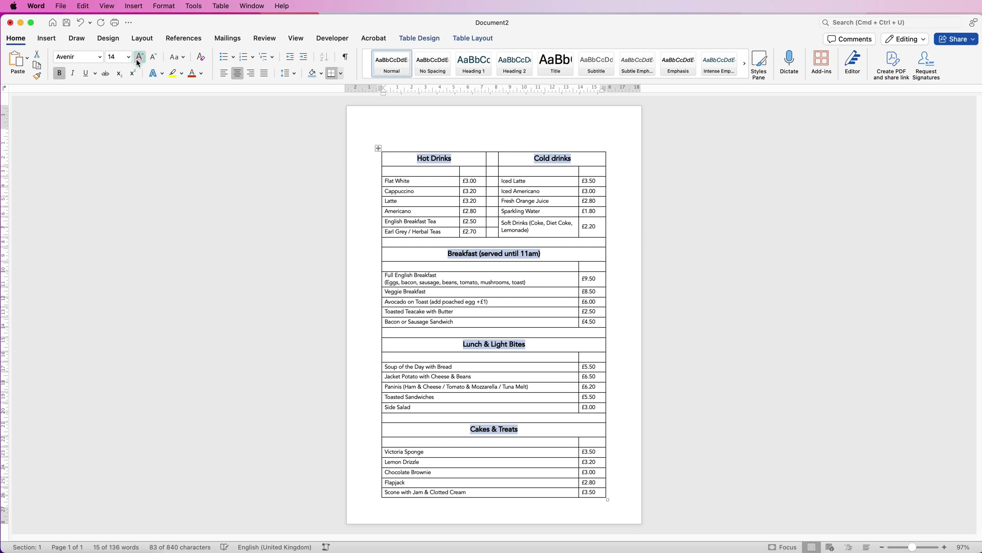
# Colour the five headings' text Orange, Accent 2, Darker 25% and shade their cells with the lightest orange theme tint
pyautogui.click(202, 74)
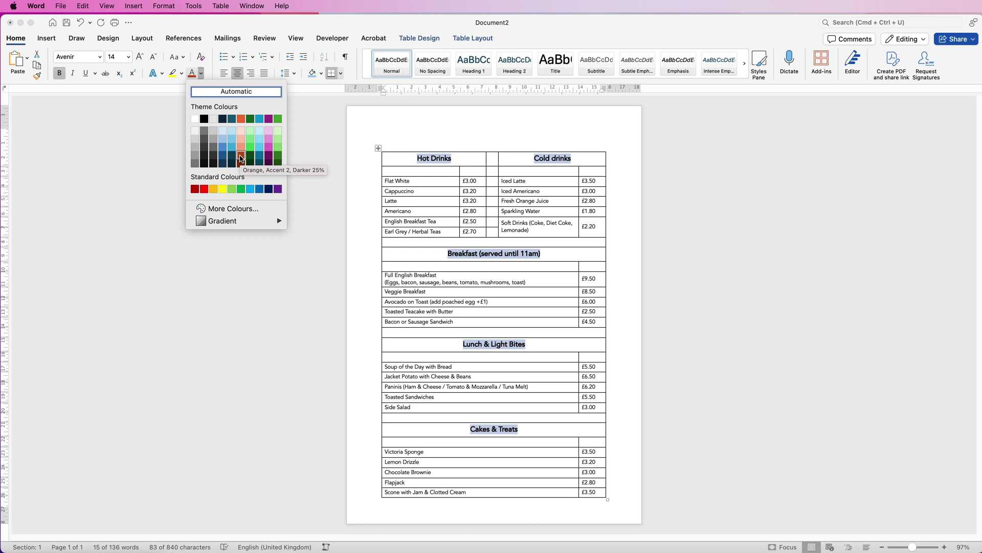
pyautogui.click(240, 159)
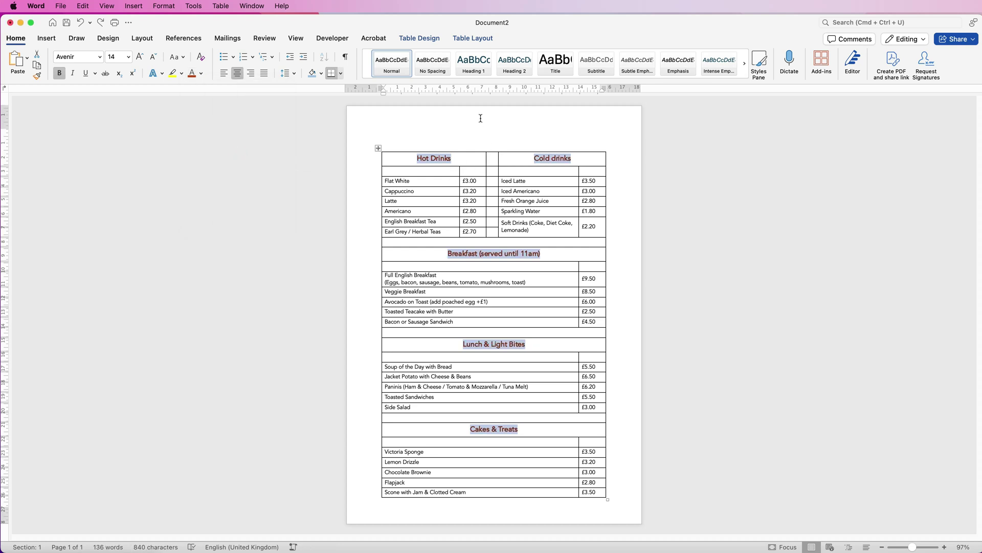
pyautogui.click(424, 37)
pyautogui.click(666, 59)
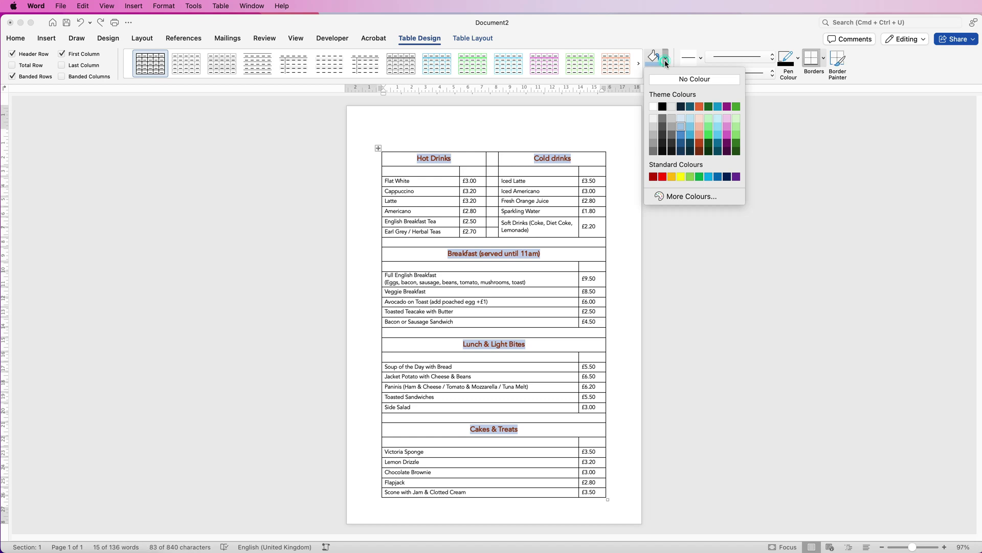
pyautogui.click(699, 118)
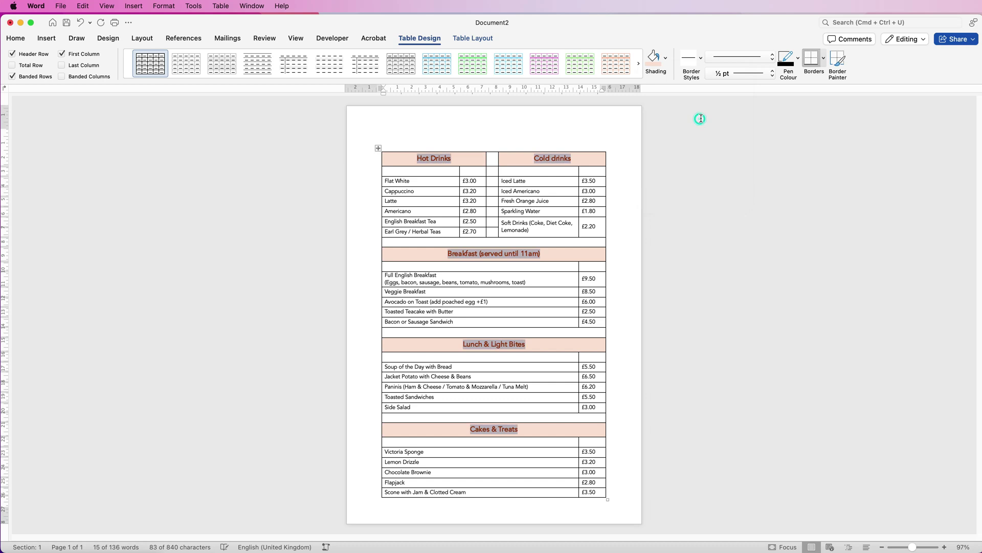
pyautogui.click(626, 172)
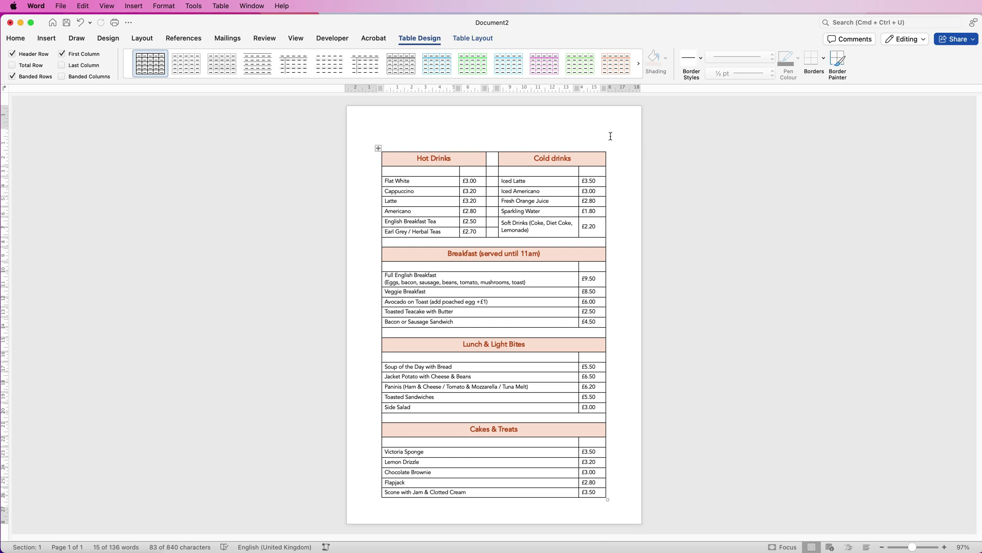
pyautogui.click(593, 159)
pyautogui.click(665, 58)
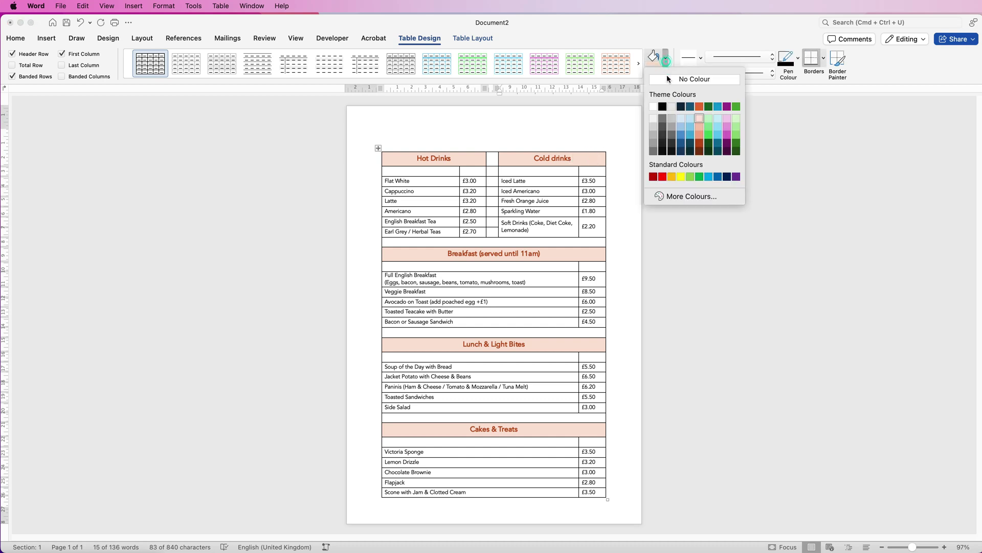
pyautogui.click(681, 199)
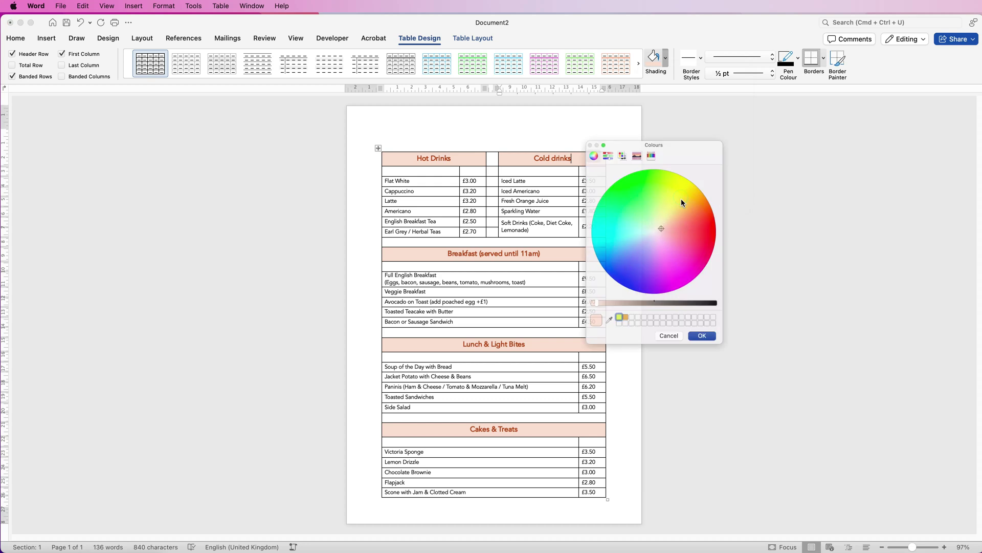
pyautogui.moveTo(663, 226)
pyautogui.mouseDown()
pyautogui.moveTo(673, 213)
pyautogui.moveTo(661, 195)
pyautogui.moveTo(616, 235)
pyautogui.moveTo(639, 270)
pyautogui.mouseUp()
pyautogui.click(669, 348)
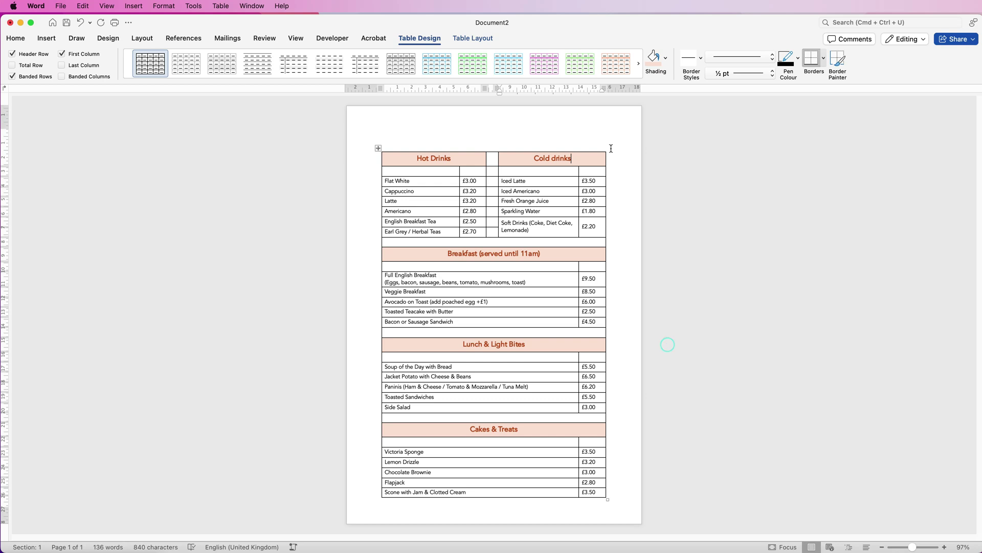
# Align the Hot Drinks and Cold drinks prices centre right within their cells
pyautogui.moveTo(481, 182); pyautogui.dragTo(483, 233)
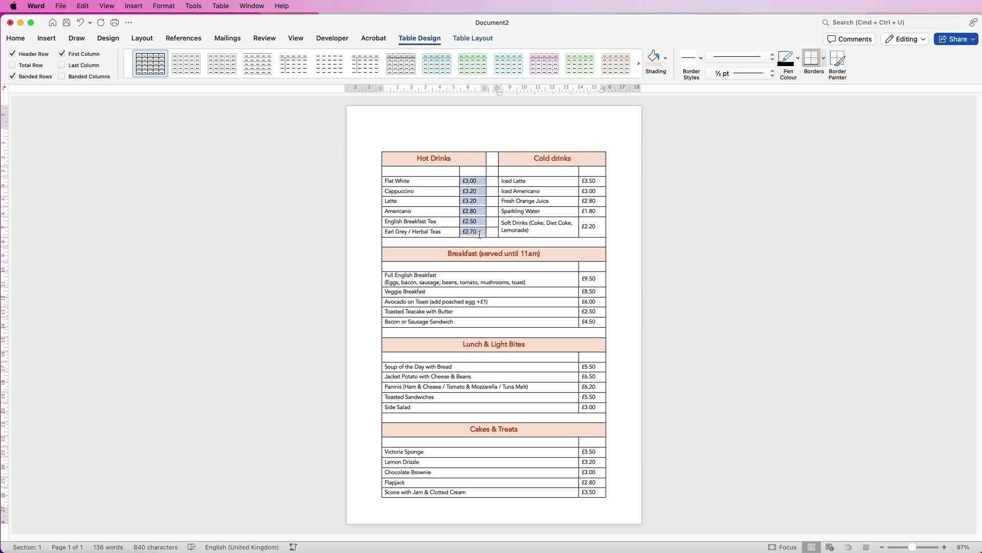
pyautogui.click(478, 39)
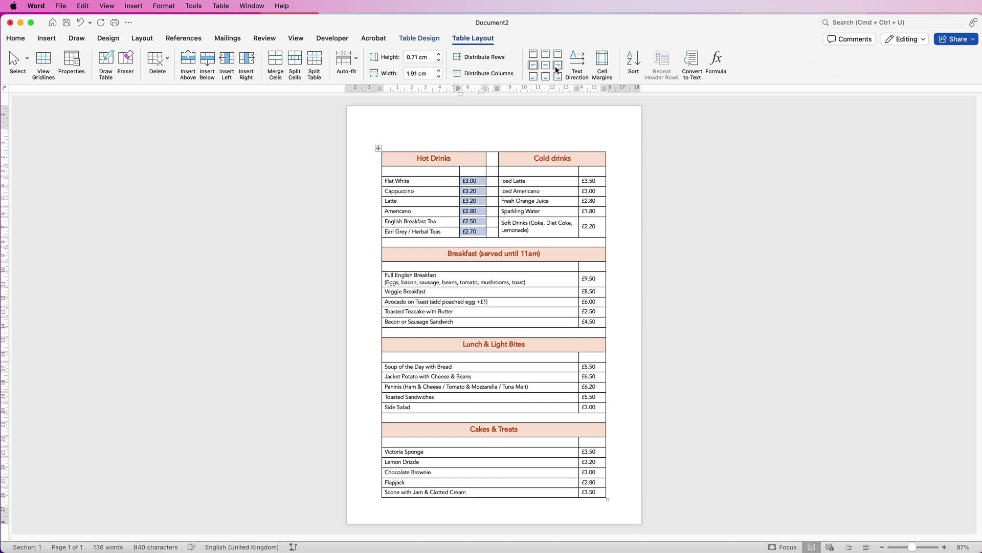
pyautogui.click(558, 67)
pyautogui.moveTo(603, 180); pyautogui.dragTo(598, 228)
pyautogui.click(558, 67)
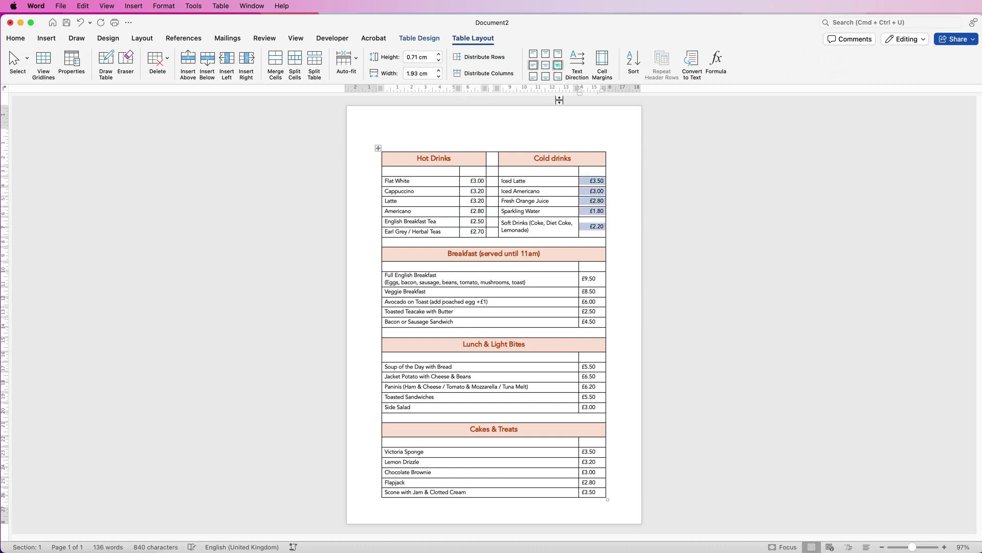
# Align the Breakfast, Lunch & Light Bites and Cakes & Treats prices centre right within their cells
pyautogui.moveTo(599, 279); pyautogui.dragTo(598, 321)
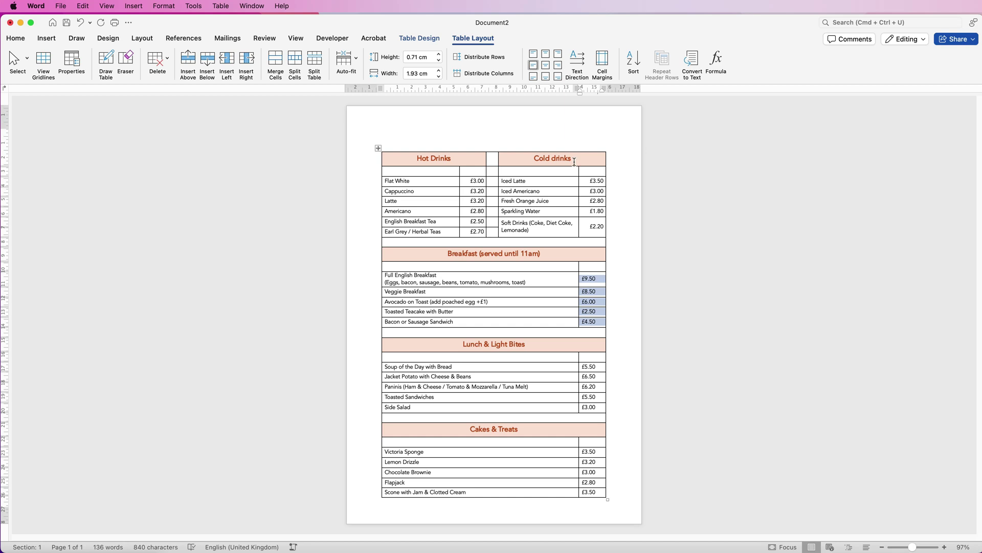
pyautogui.click(558, 67)
pyautogui.moveTo(600, 366); pyautogui.dragTo(600, 407)
pyautogui.click(558, 67)
pyautogui.moveTo(599, 451); pyautogui.dragTo(598, 492)
pyautogui.click(558, 67)
pyautogui.click(484, 131)
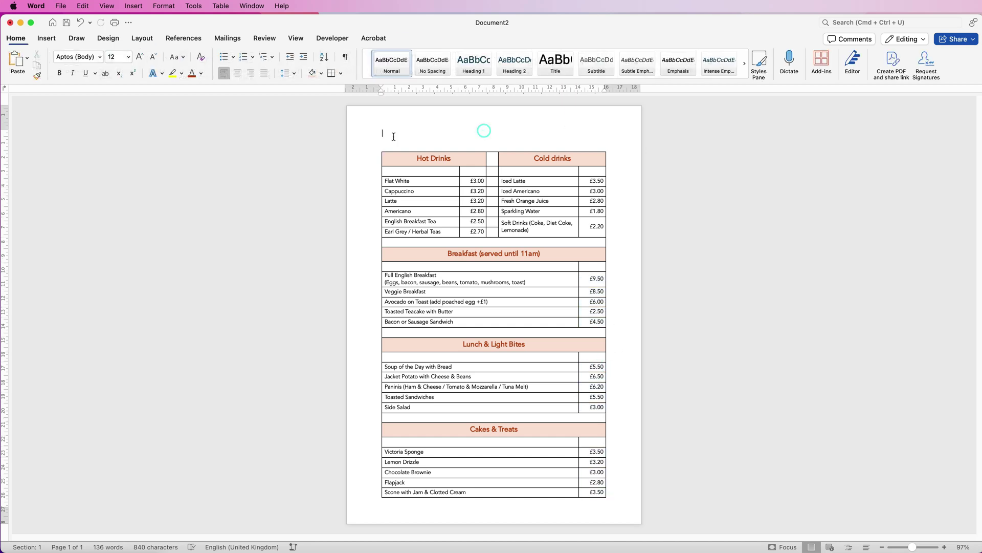
# Remove all borders from the entire menu table
pyautogui.click(378, 149)
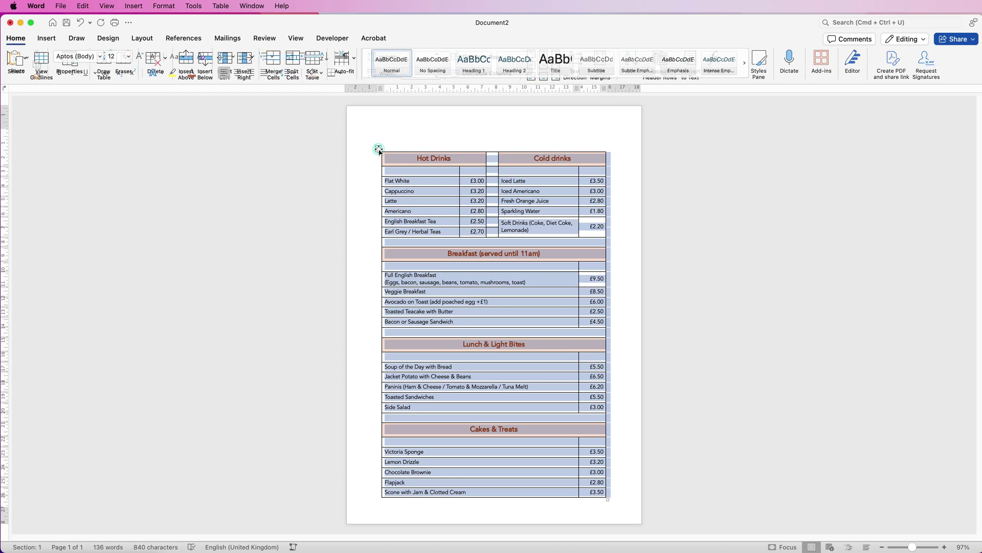
pyautogui.click(424, 38)
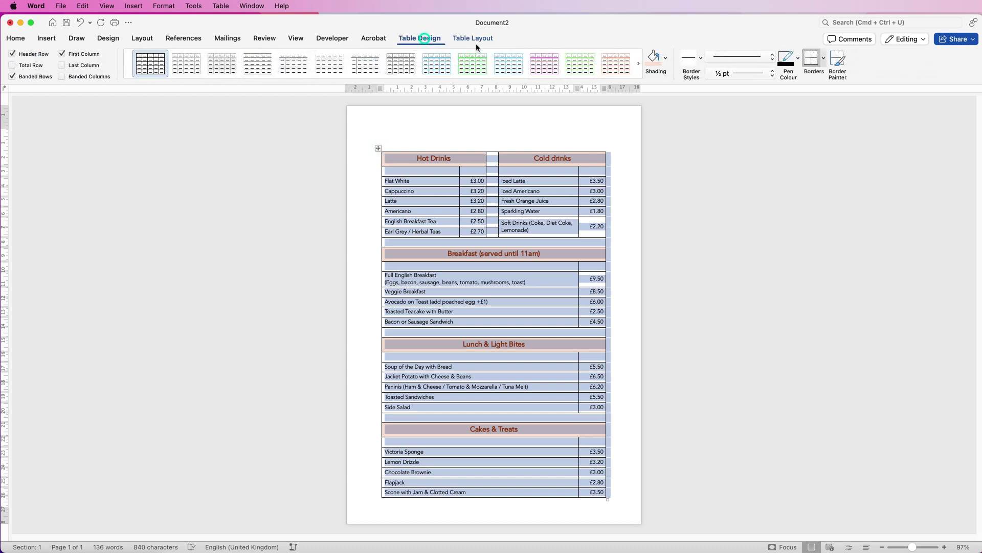
pyautogui.click(824, 57)
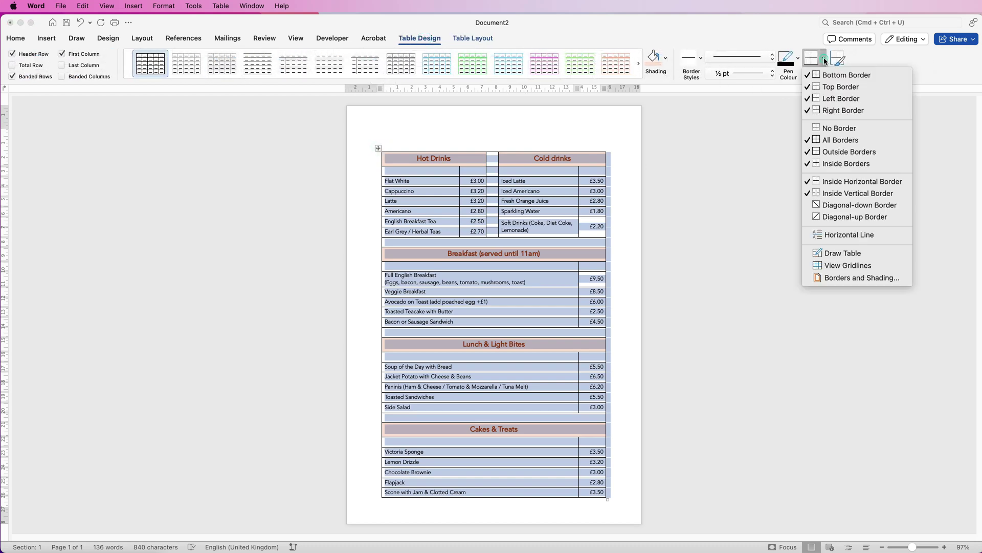
pyautogui.click(823, 129)
pyautogui.click(632, 134)
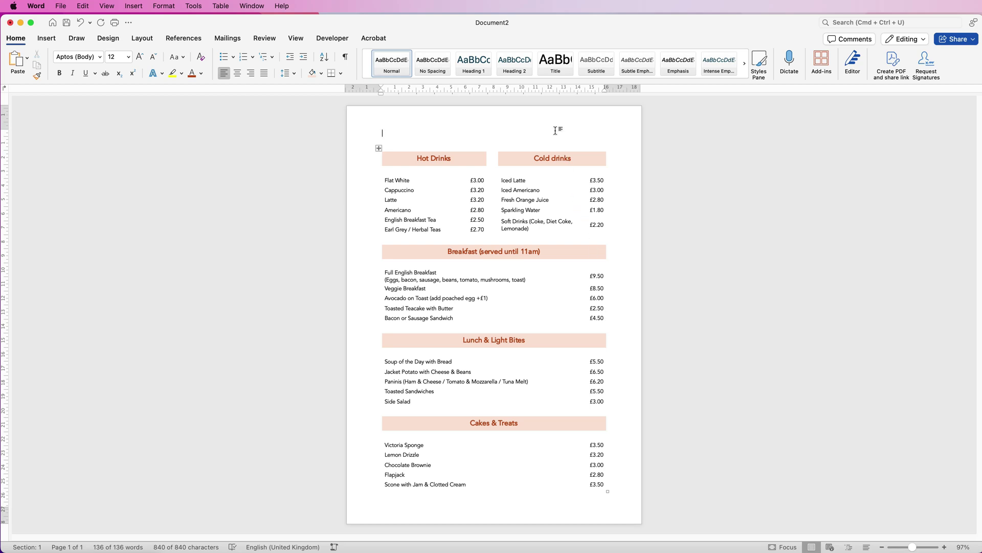
# Draw a text box about 14.2 cm wide and 2.2 cm high above the table and enter COASTAL CAFE in it
pyautogui.click(46, 38)
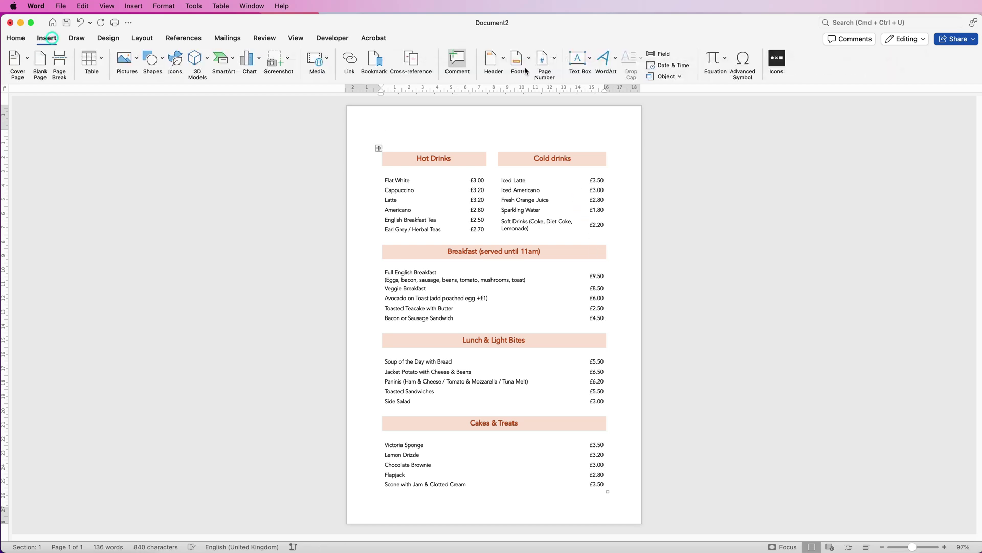
pyautogui.click(589, 61)
pyautogui.click(595, 75)
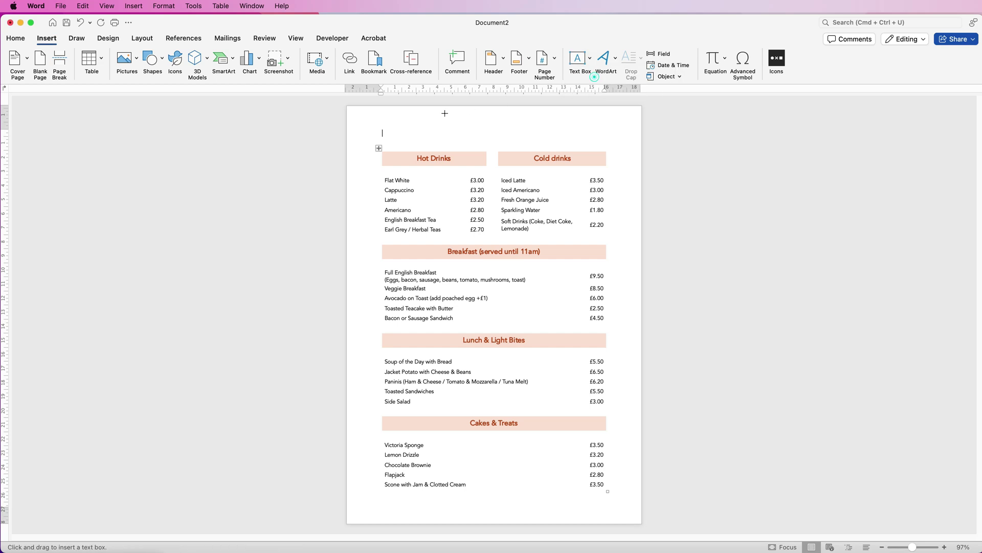
pyautogui.moveTo(400, 113)
pyautogui.mouseDown()
pyautogui.moveTo(405, 134)
pyautogui.moveTo(601, 148)
pyautogui.mouseUp()
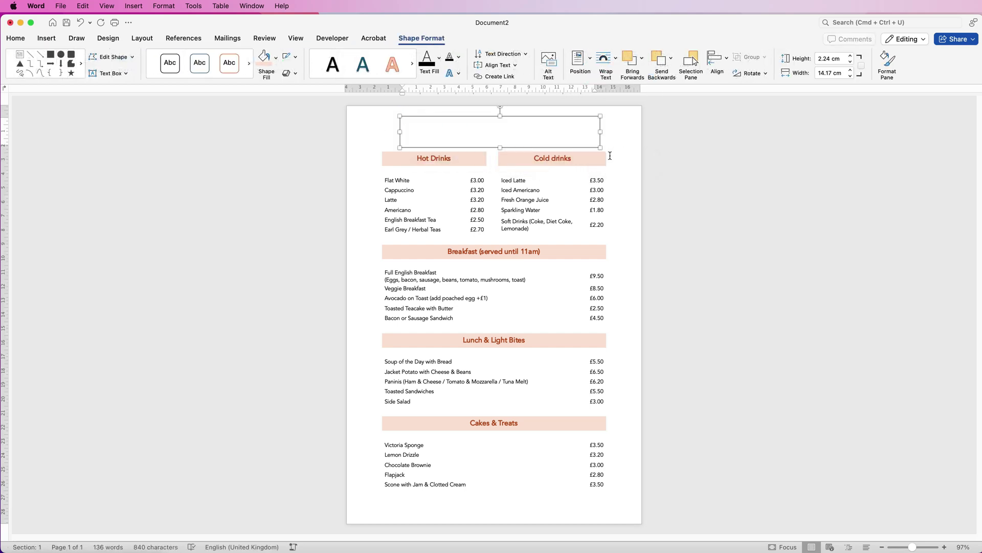
pyautogui.write('COASTAL CAFE')
# Set the COASTAL CAFE title in bold Avenir at 36 pt
pyautogui.press('super+a')
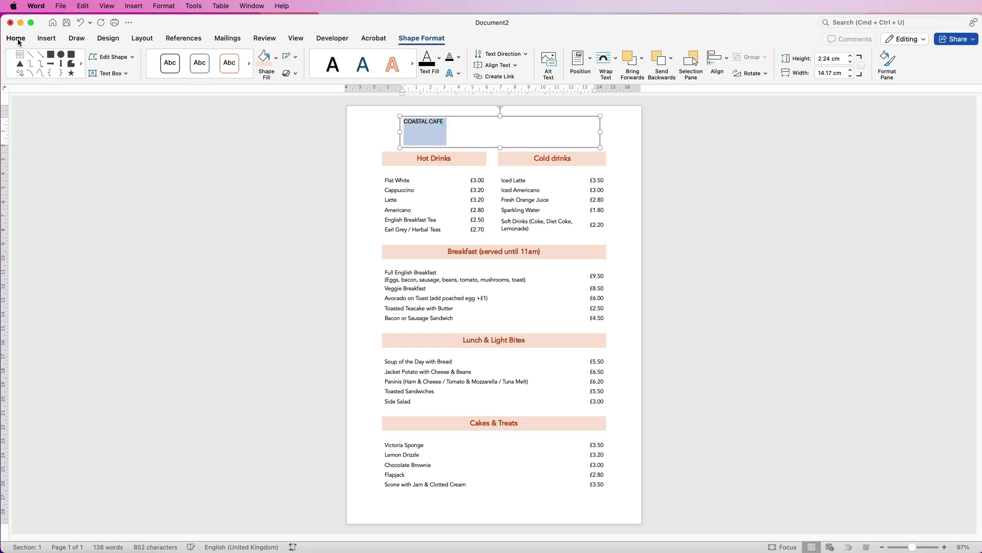
pyautogui.click(16, 39)
pyautogui.click(100, 57)
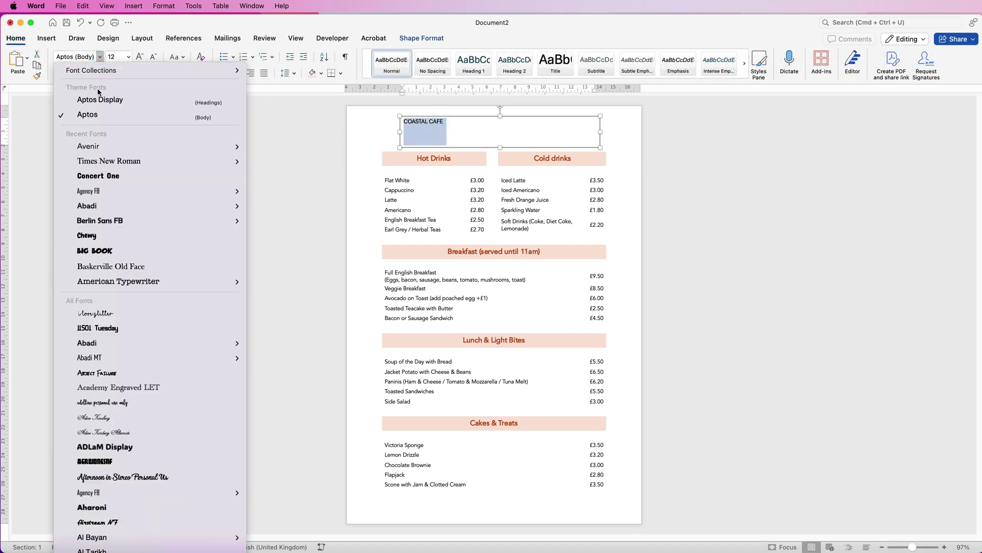
pyautogui.click(89, 145)
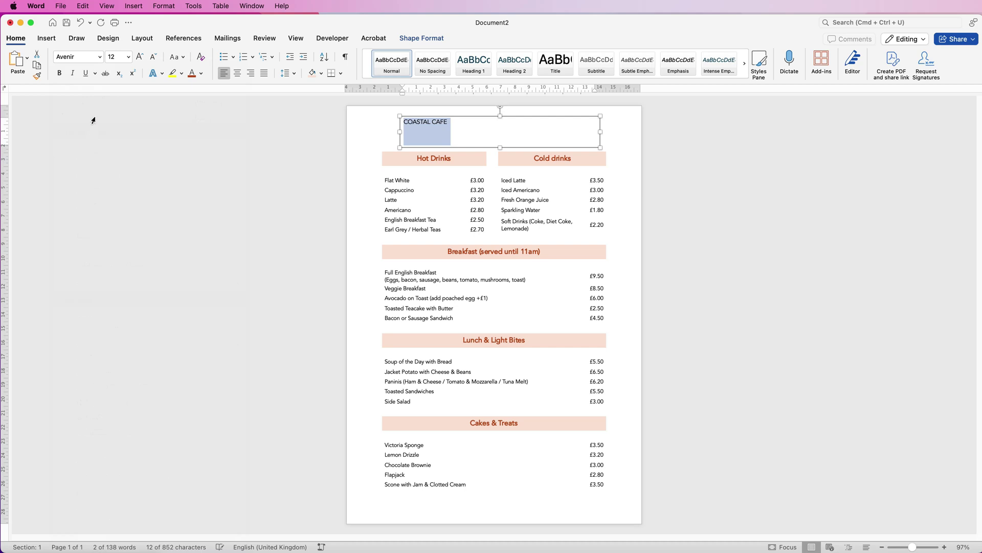
pyautogui.click(60, 73)
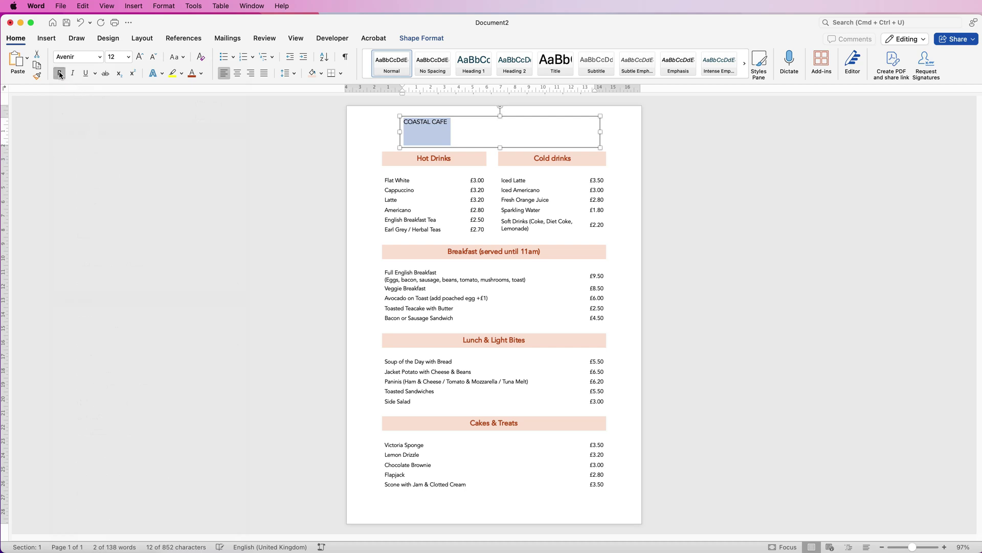
pyautogui.click(138, 57)
pyautogui.click(138, 57)
pyautogui.click(139, 56)
pyautogui.click(139, 56)
pyautogui.click(139, 56)
pyautogui.click(139, 56)
pyautogui.click(139, 56)
pyautogui.click(139, 56)
# Colour the COASTAL CAFE title Orange, Accent 2, Darker 25% and centre it in its text box
pyautogui.click(201, 75)
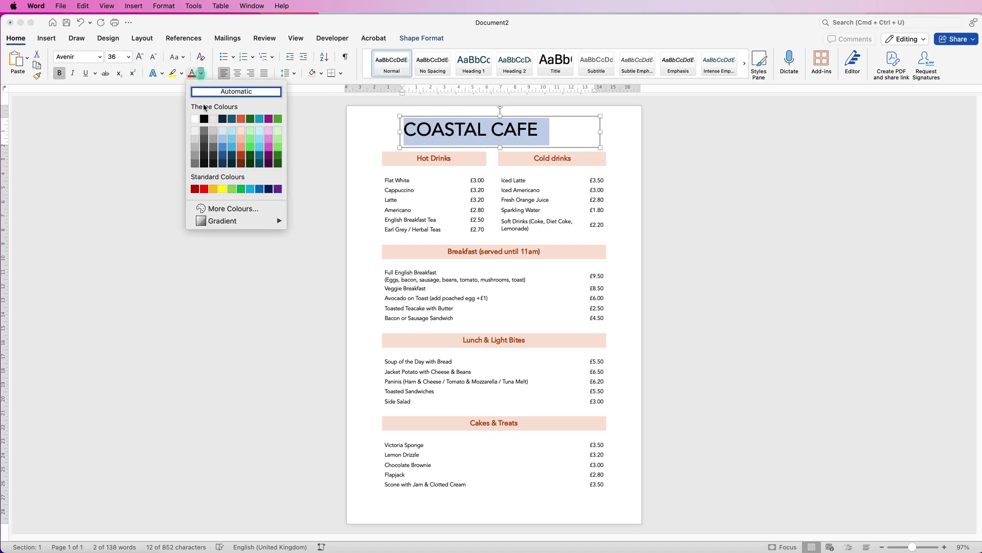
pyautogui.click(242, 158)
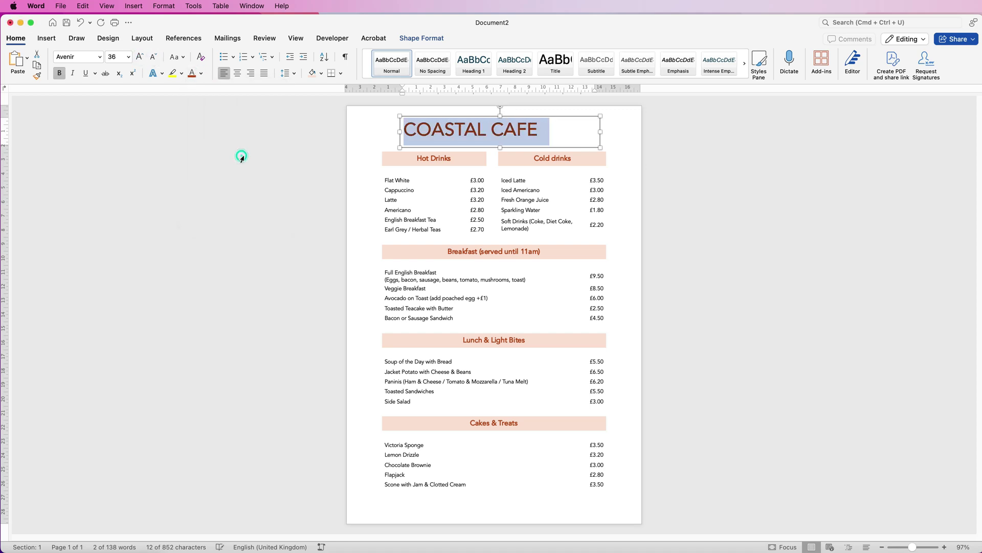
pyautogui.click(237, 73)
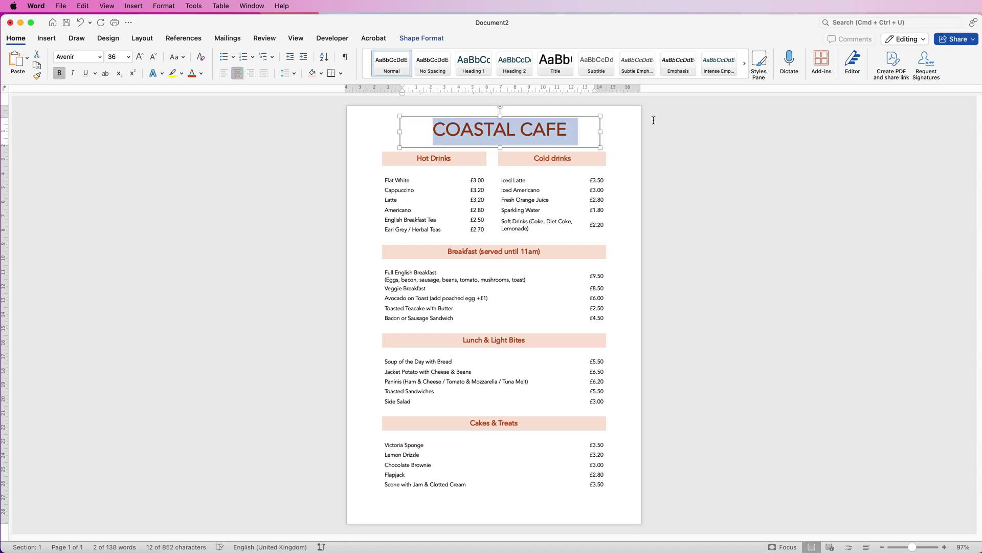
pyautogui.click(632, 133)
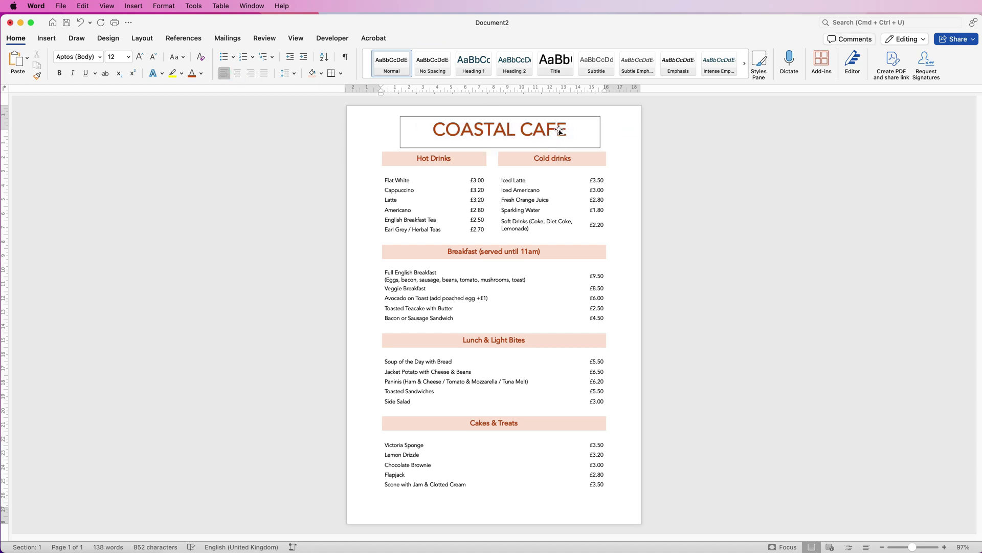
# Set the COASTAL CAFE text box to No Outline and No Fill
pyautogui.moveTo(543, 125)
pyautogui.mouseDown()
pyautogui.moveTo(541, 133)
pyautogui.moveTo(540, 124)
pyautogui.mouseUp()
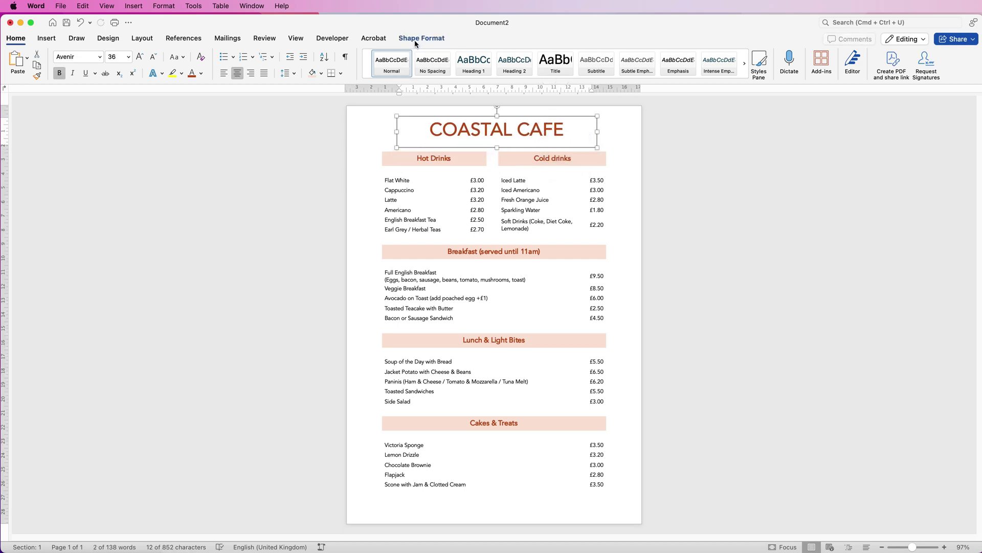
pyautogui.click(405, 45)
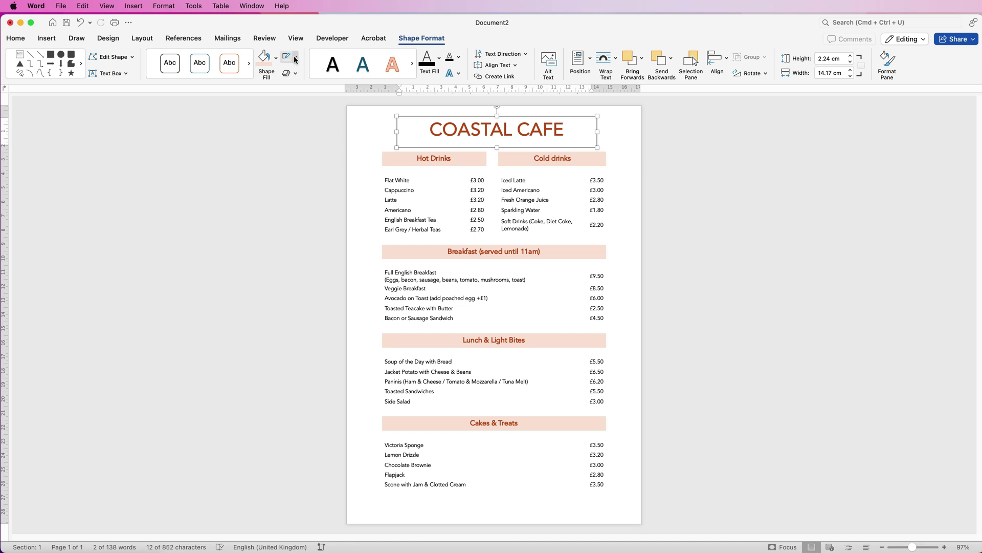
pyautogui.click(295, 58)
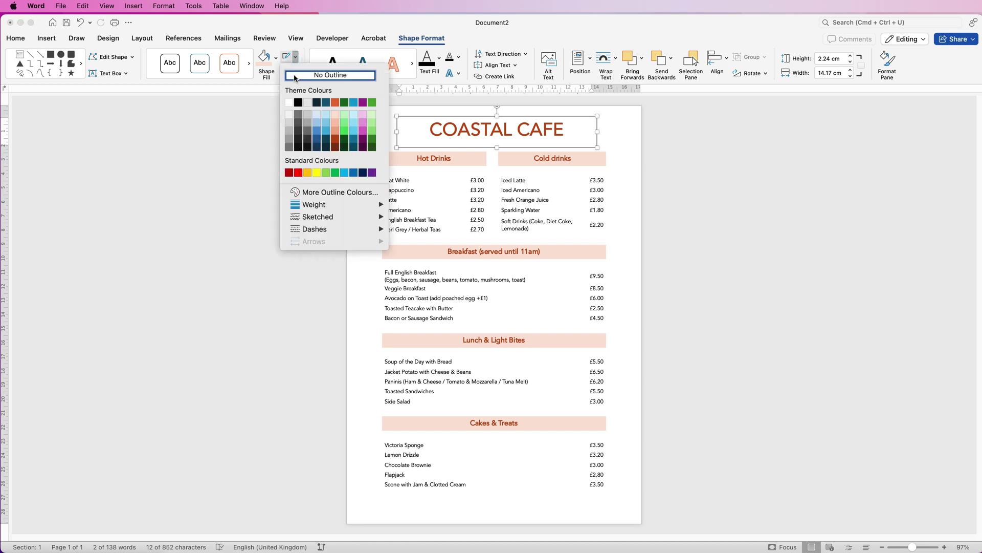
pyautogui.click(276, 57)
pyautogui.click(276, 79)
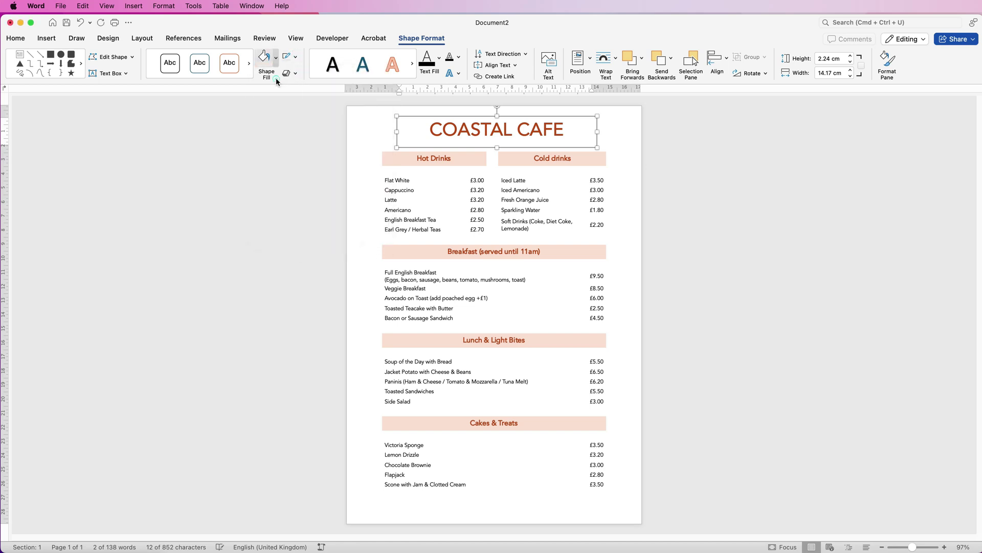
# Reduce the COASTAL CAFE text box to about 1.89 cm high and centre it horizontally relative to the margins
pyautogui.click(727, 58)
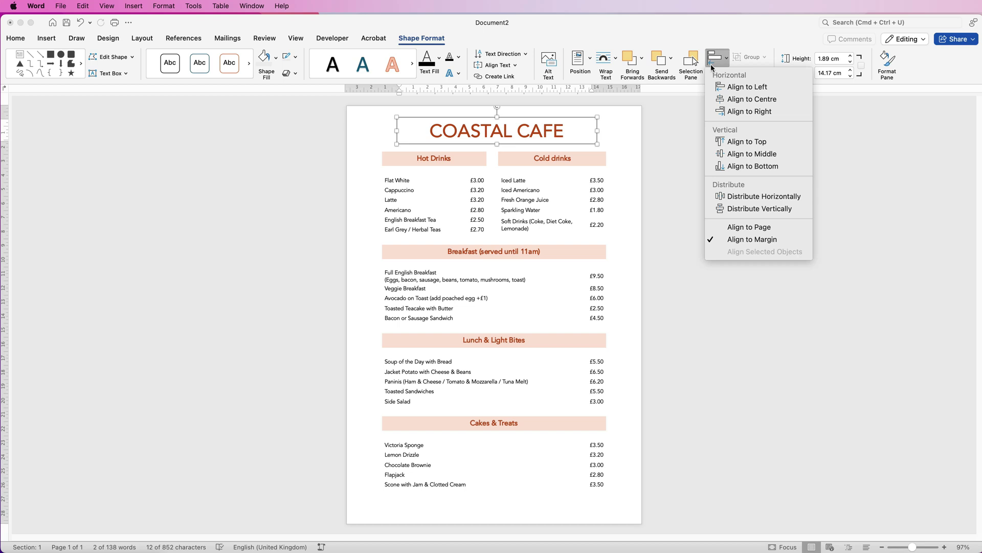
pyautogui.click(734, 99)
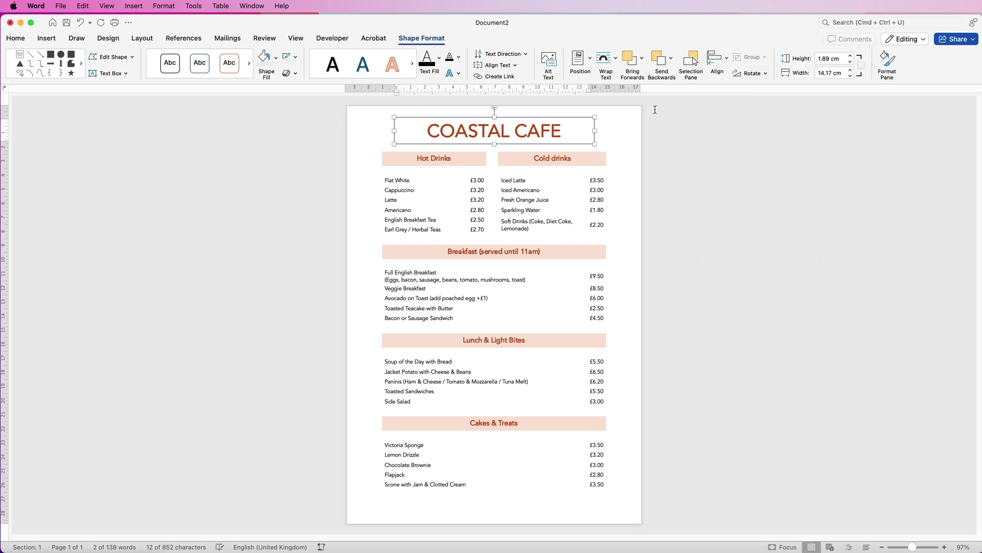
pyautogui.click(627, 136)
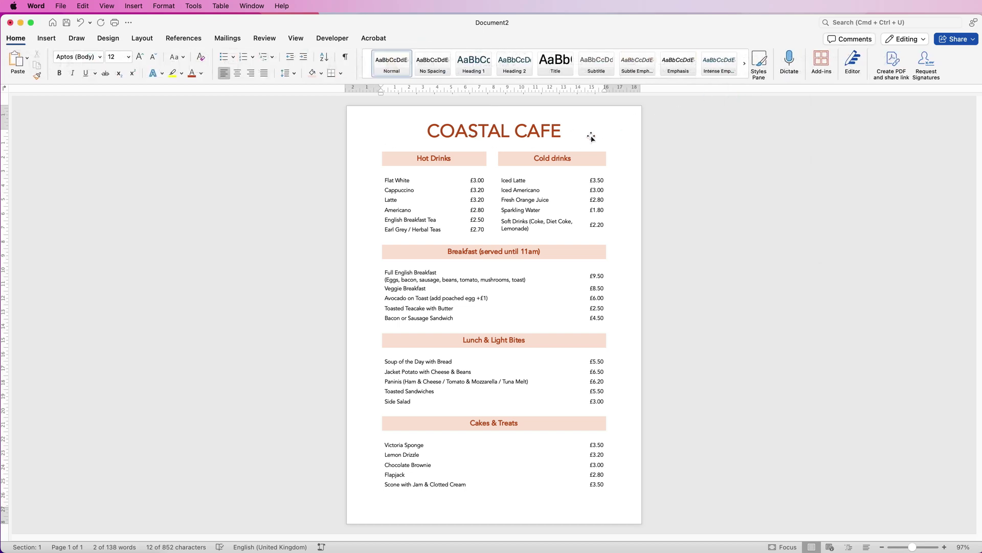
# Draw a header rectangle about 22.24 cm wide and 2.93 cm high, covering the top of the page from edge to edge
pyautogui.click(47, 38)
pyautogui.click(162, 65)
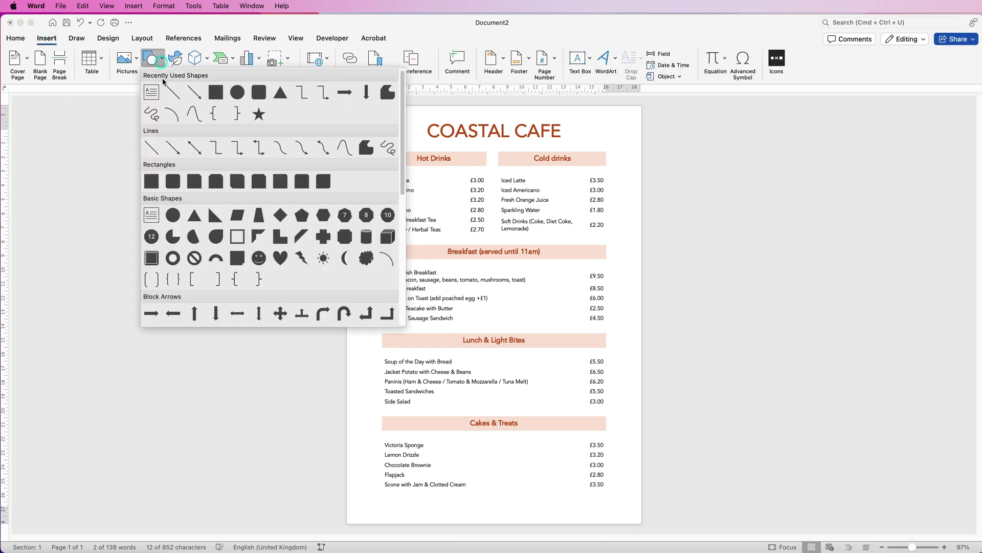
pyautogui.click(152, 181)
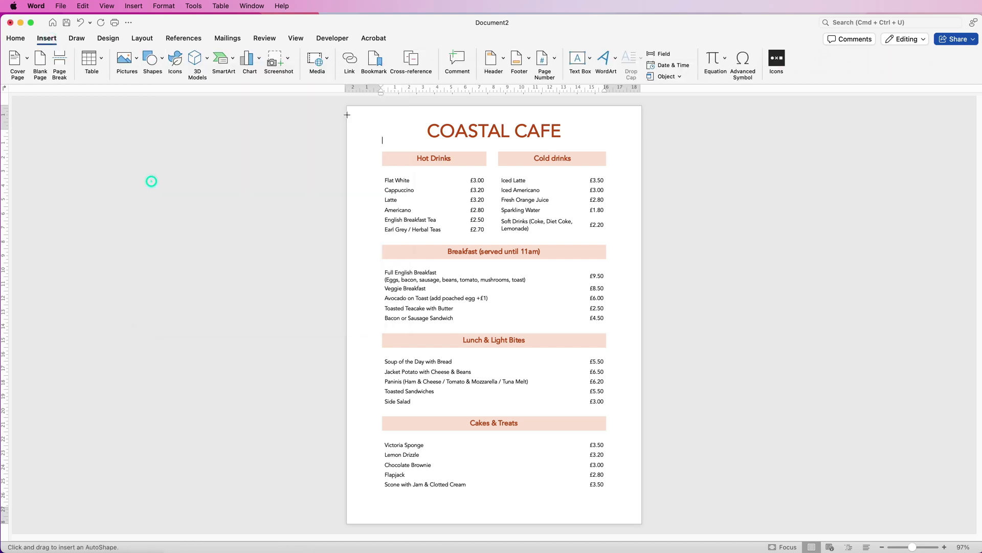
pyautogui.moveTo(351, 117); pyautogui.dragTo(651, 144)
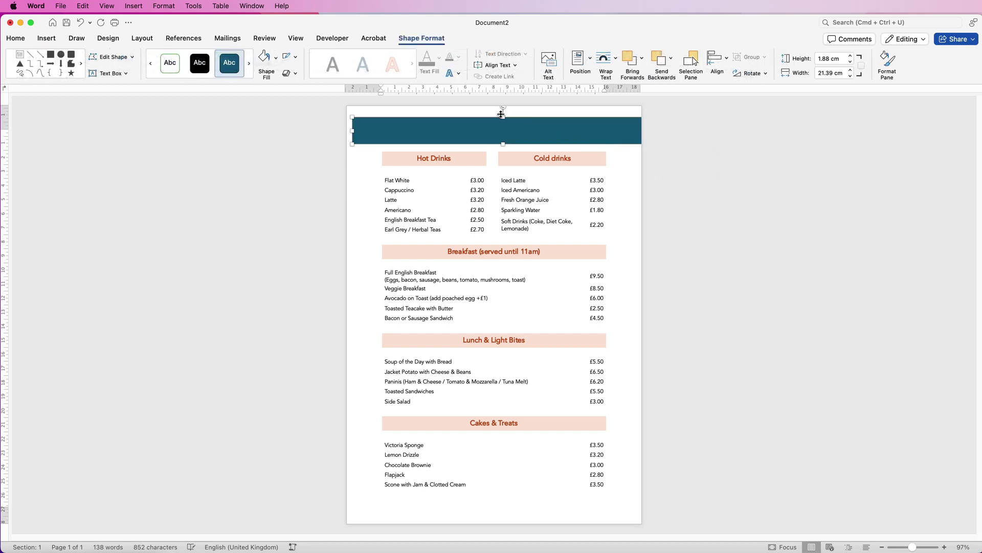
pyautogui.moveTo(503, 114); pyautogui.dragTo(503, 106)
pyautogui.moveTo(352, 124); pyautogui.dragTo(347, 123)
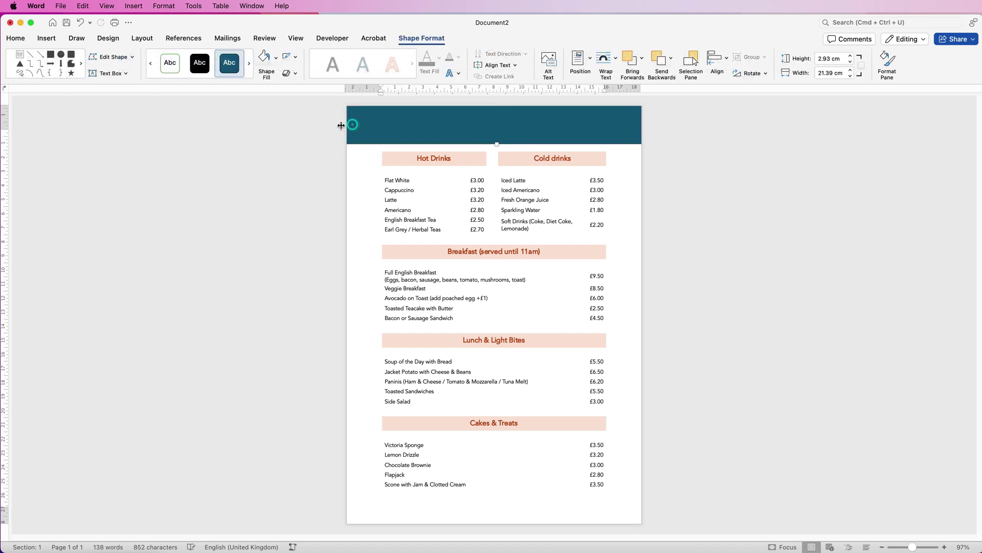
# Remove the header rectangle's outline and fill it with the lightest orange theme tint to match the section headings
pyautogui.click(295, 57)
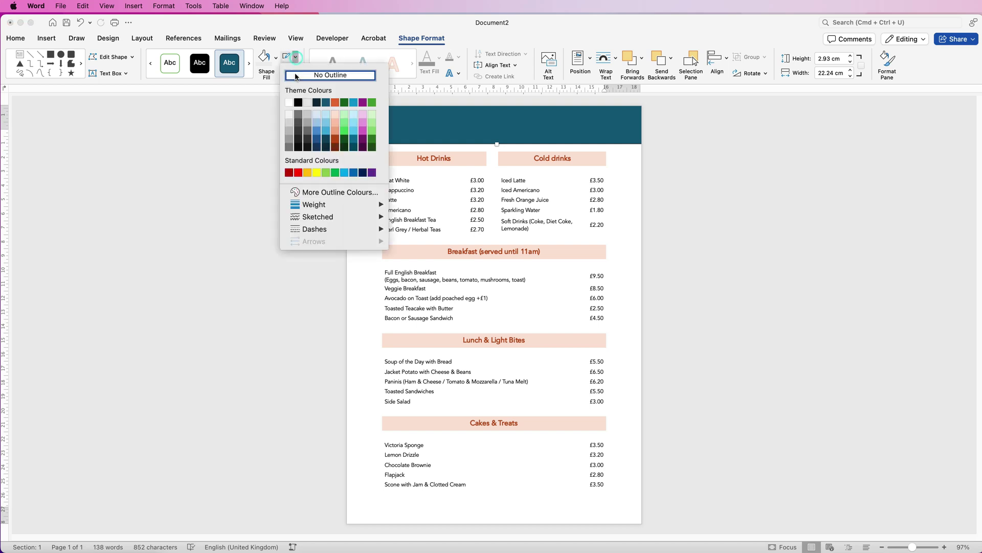
pyautogui.click(295, 77)
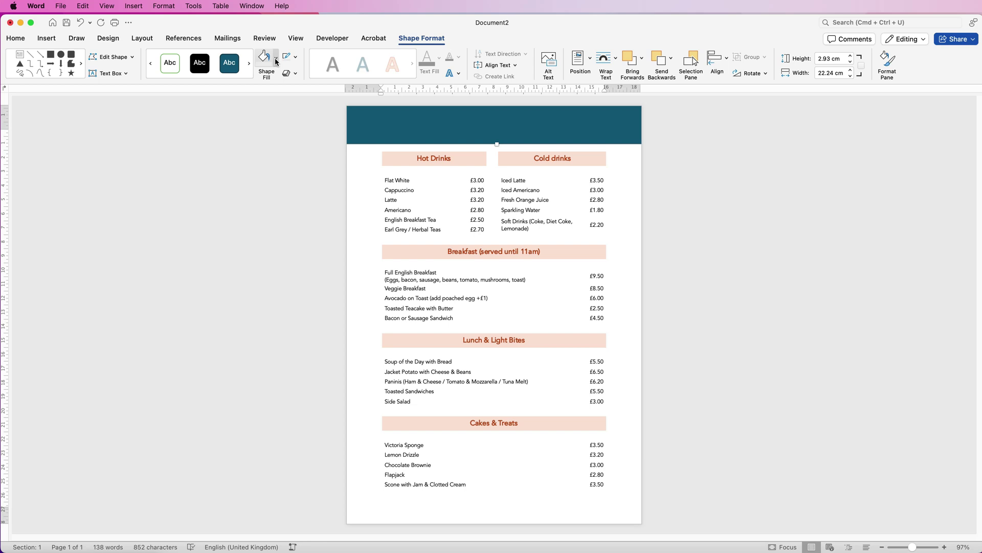
pyautogui.click(276, 60)
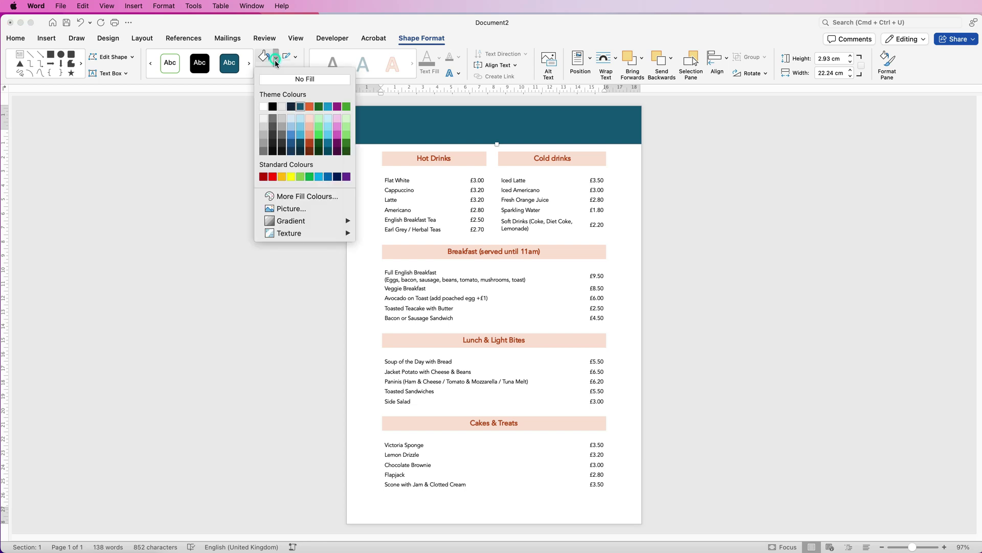
pyautogui.click(309, 120)
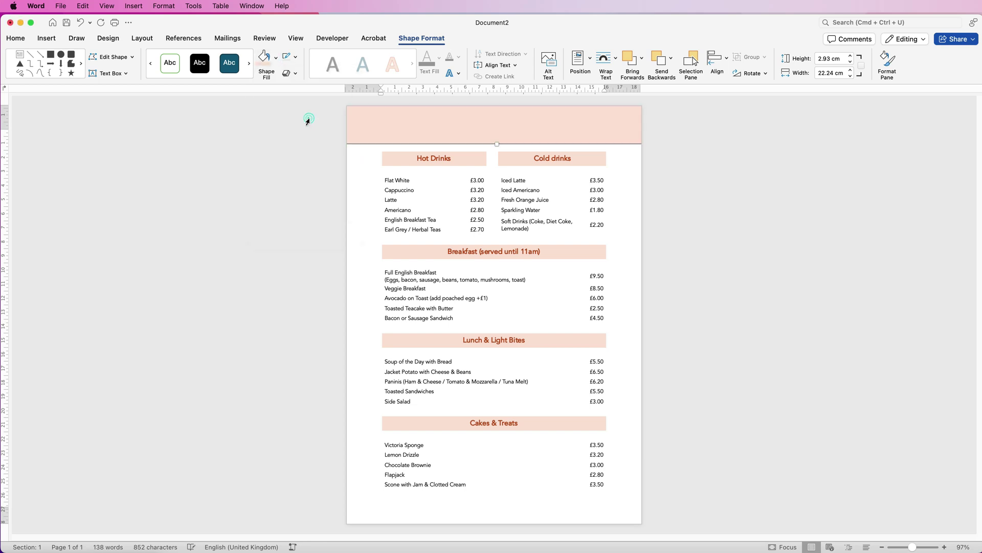
# Send the header rectangle to the back, behind the COASTAL CAFE title
pyautogui.click(671, 59)
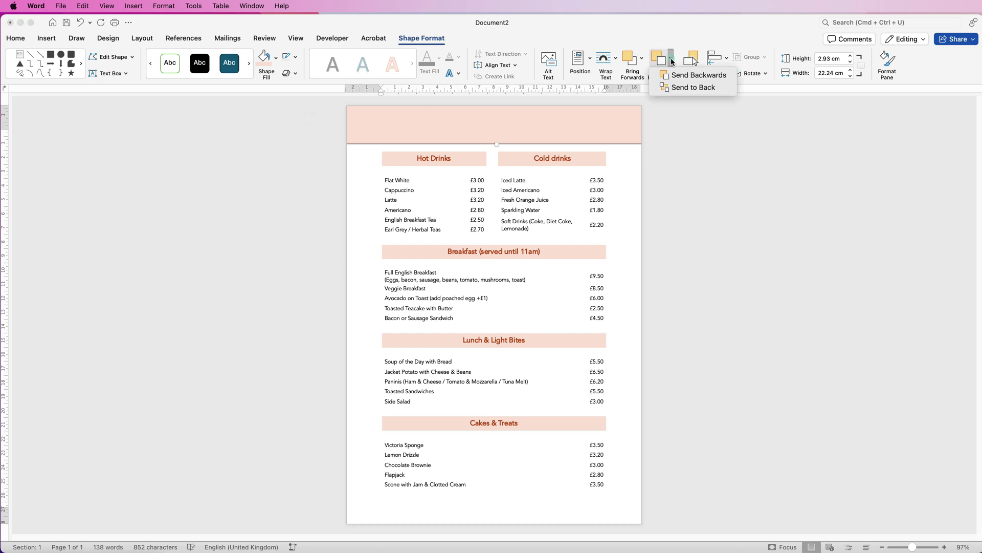
pyautogui.click(672, 87)
# Add one blank line above the menu table and extend the header rectangle's lower edge slightly downwards
pyautogui.click(390, 147)
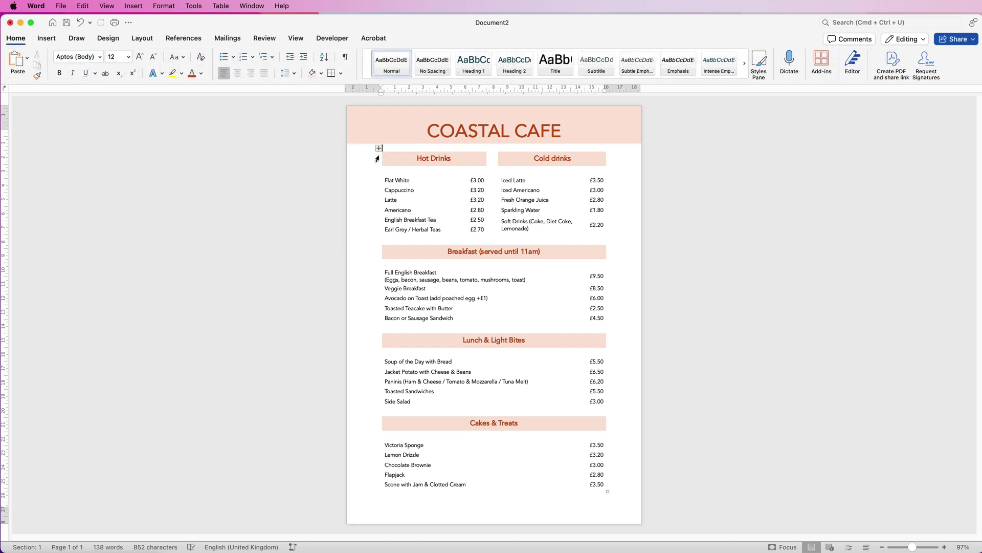
pyautogui.press('Return')
pyautogui.press('Return')
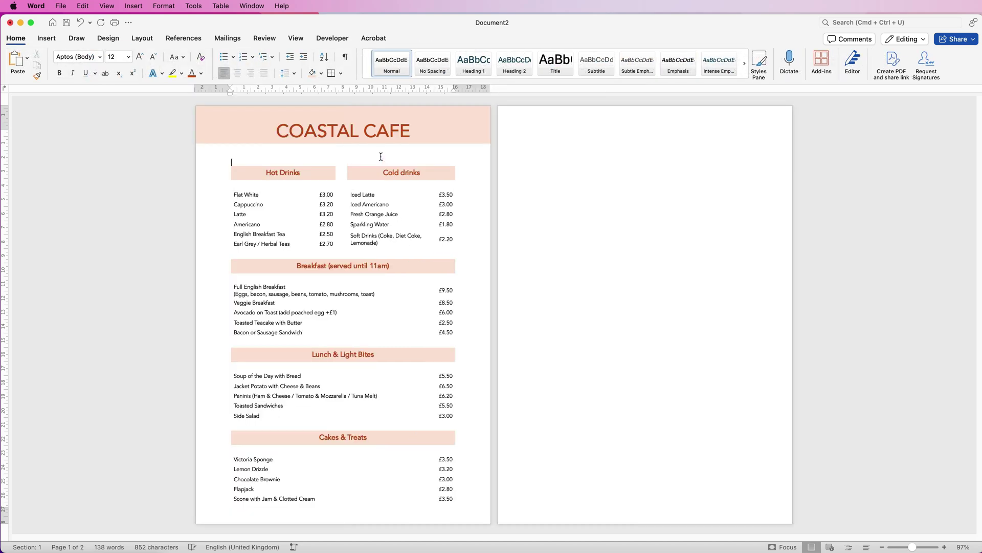
pyautogui.press('BackSpace')
pyautogui.click(378, 156)
pyautogui.moveTo(496, 144); pyautogui.dragTo(497, 147)
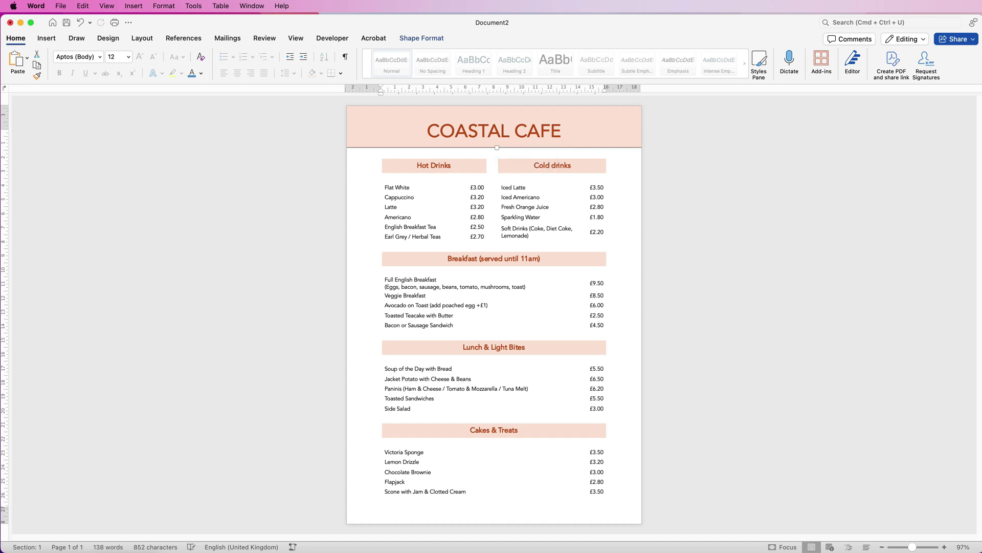
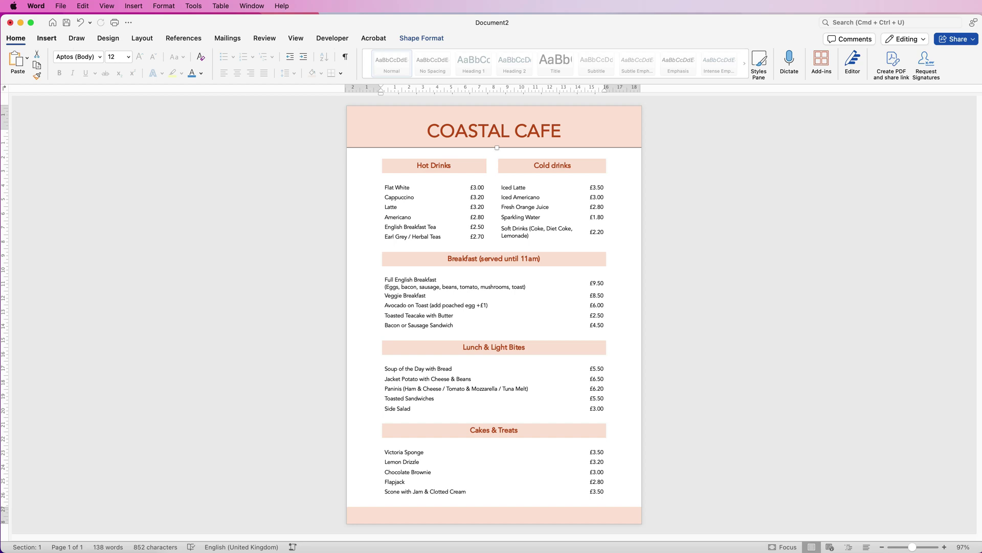
# Insert the picture 304421-ffffff.svg from Downloads and set its text wrapping to In Front of Text
pyautogui.click(127, 58)
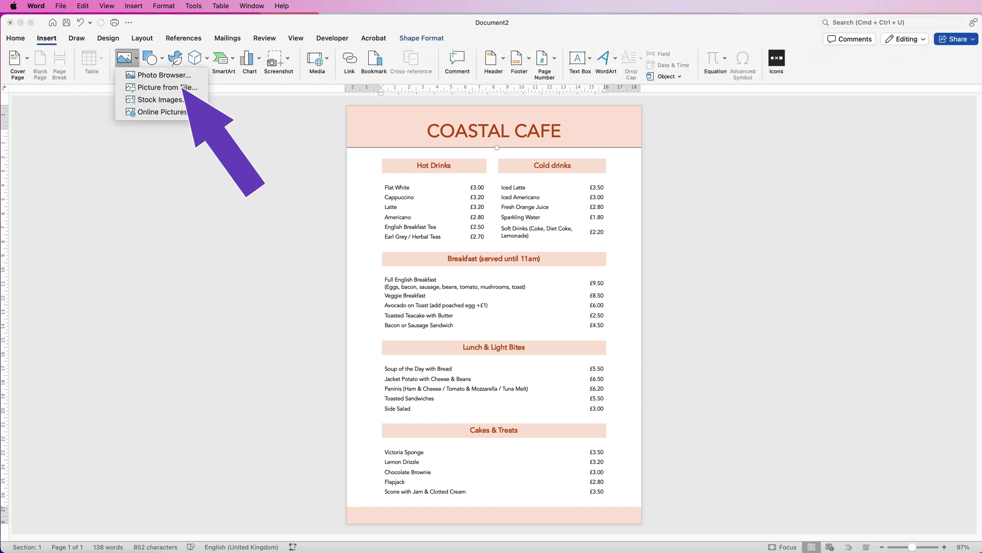
pyautogui.click(169, 88)
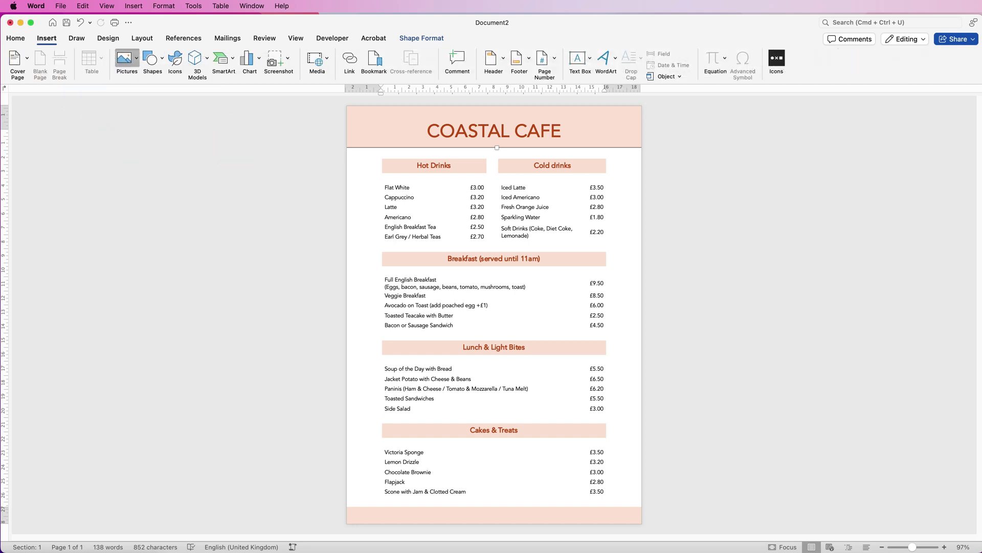
pyautogui.click(491, 117)
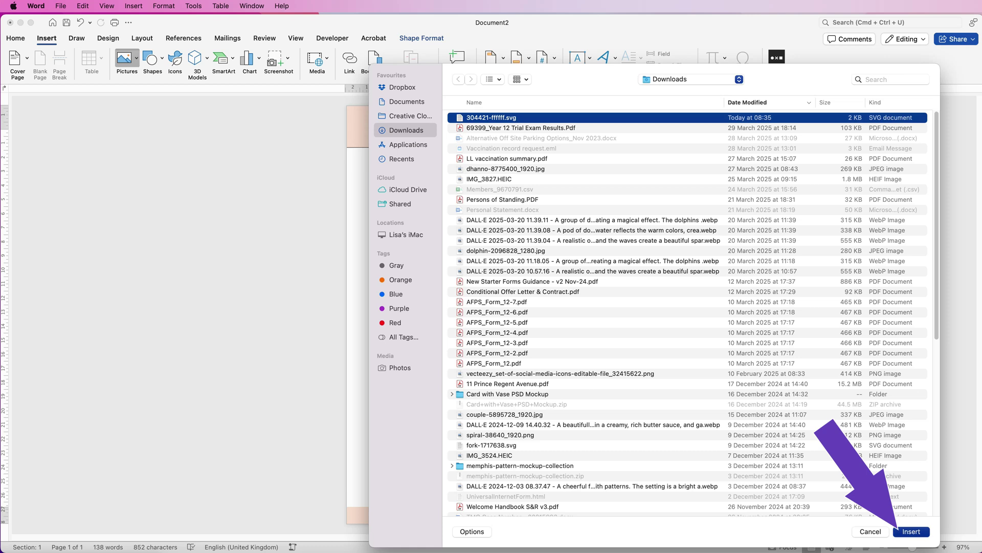
pyautogui.click(911, 531)
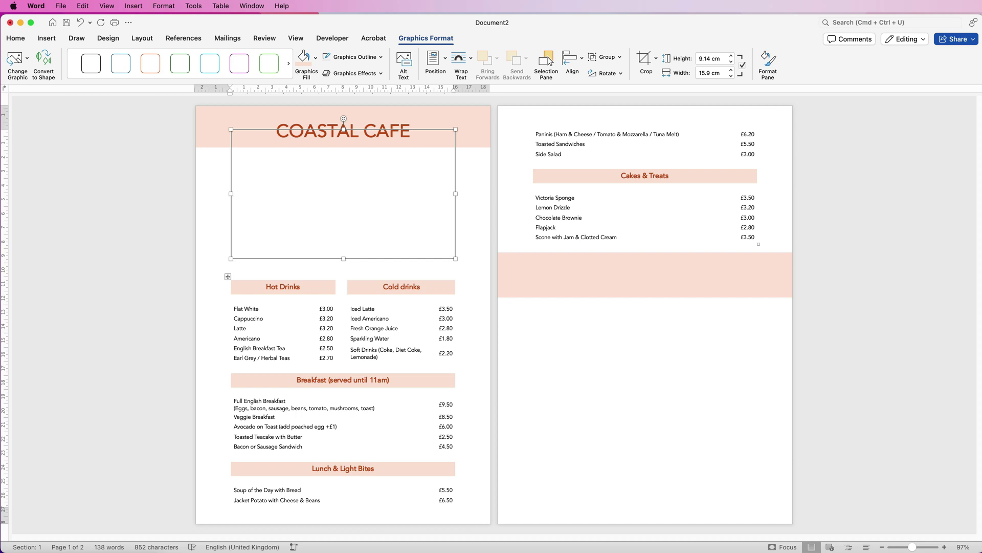
pyautogui.click(460, 57)
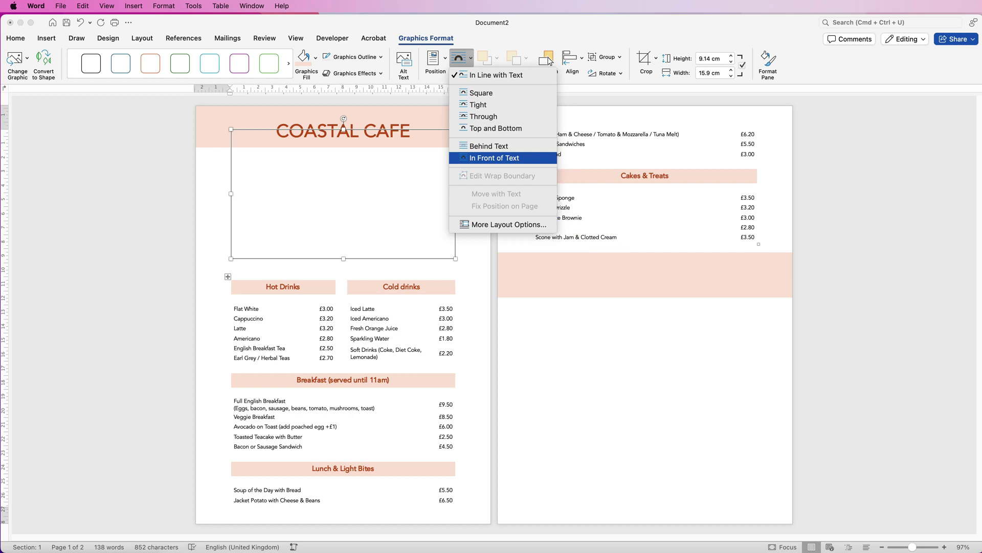
pyautogui.click(540, 160)
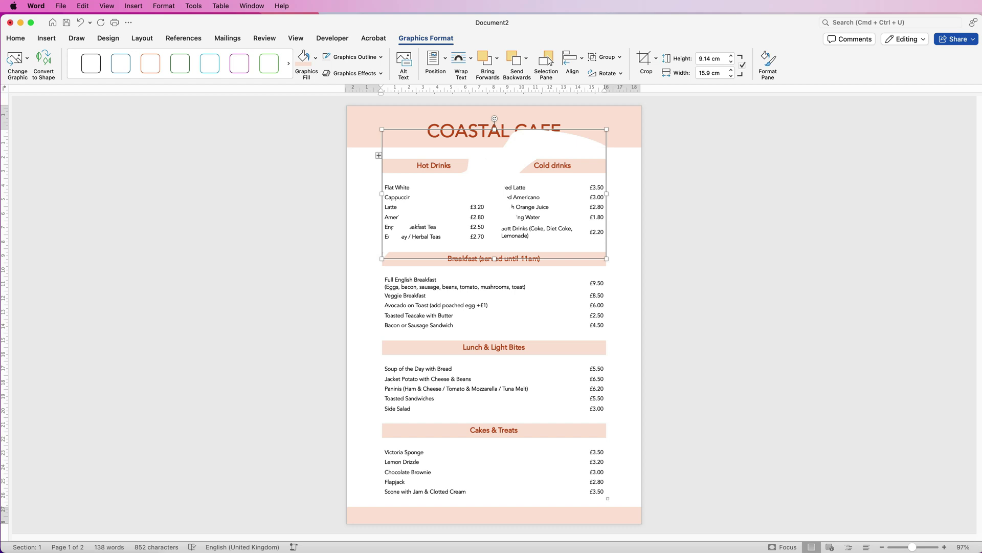
# Shrink the bird graphic to about 2.54 by 1.45 cm and place one copy on each side of the COASTAL CAFE title
pyautogui.moveTo(607, 129)
pyautogui.mouseDown()
pyautogui.moveTo(427, 230)
pyautogui.moveTo(414, 146)
pyautogui.moveTo(398, 120)
pyautogui.moveTo(445, 133)
pyautogui.moveTo(606, 134)
pyautogui.mouseUp()
pyautogui.press('super+z')
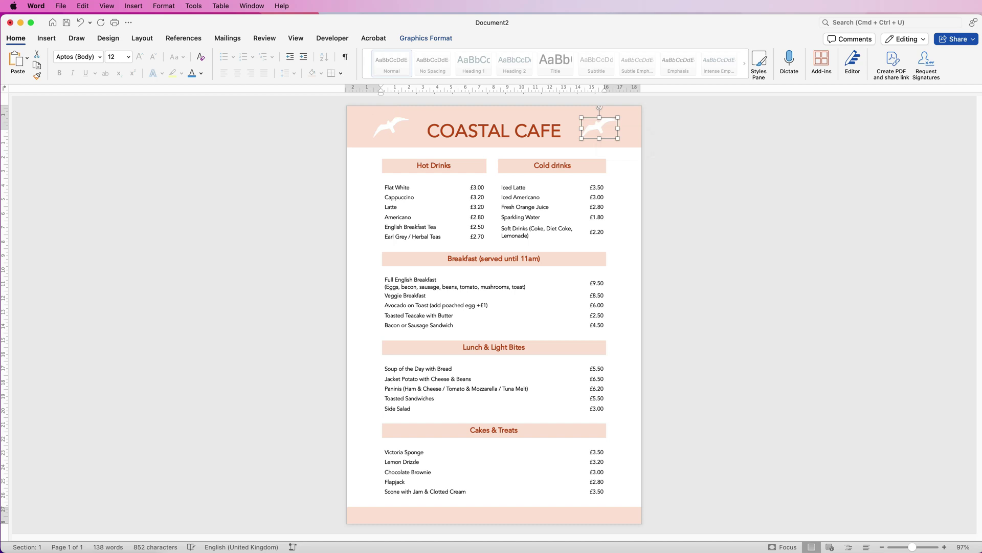
# Flip the bird graphic to the right of the title horizontally so the two birds mirror each other
pyautogui.click(427, 37)
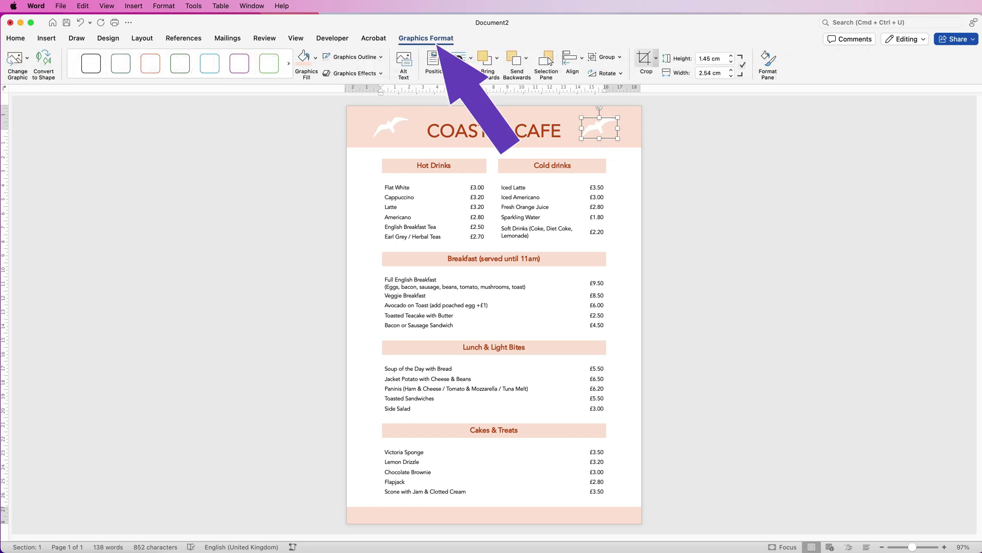
pyautogui.click(605, 73)
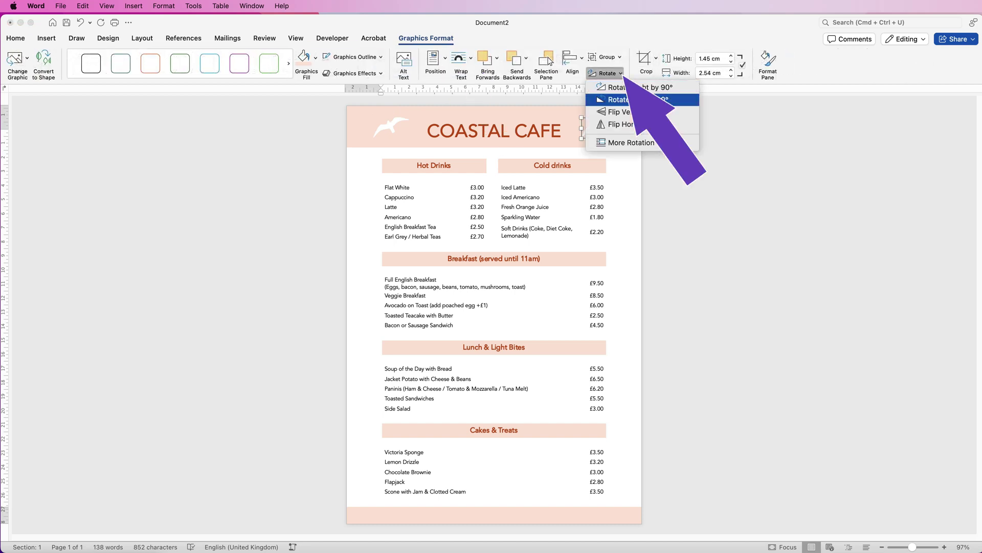
pyautogui.click(665, 124)
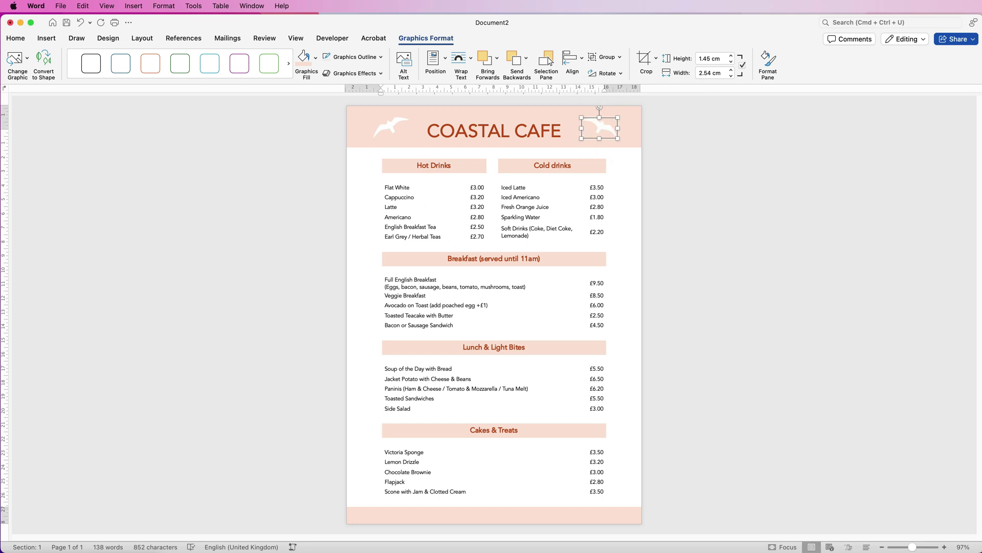
# Align the two bird graphics with each other along their top edges
pyautogui.keyDown('shift'); pyautogui.click(391, 127); pyautogui.keyUp('shift')
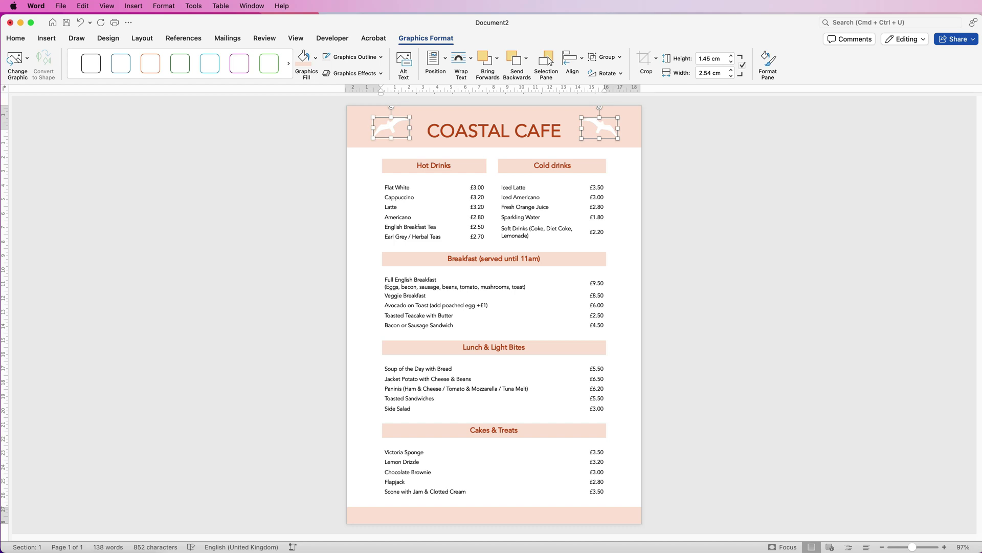
pyautogui.click(573, 58)
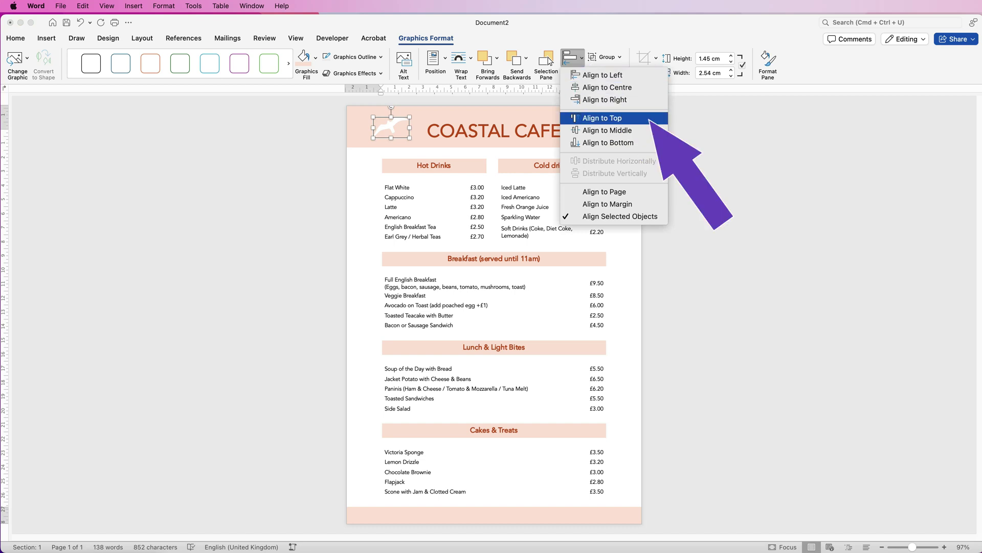
pyautogui.click(602, 118)
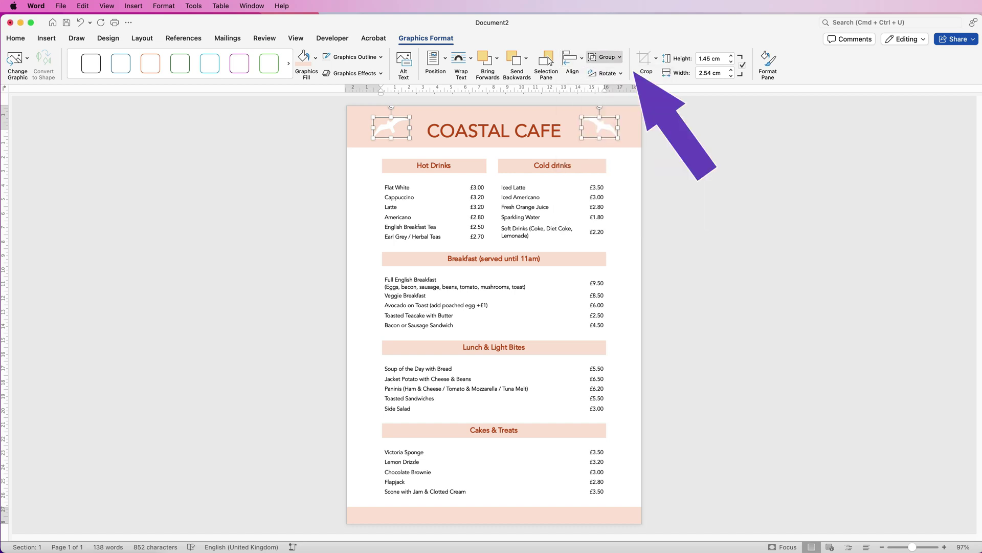
# Group the two bird graphics and centre the group horizontally
pyautogui.click(604, 56)
pyautogui.click(618, 71)
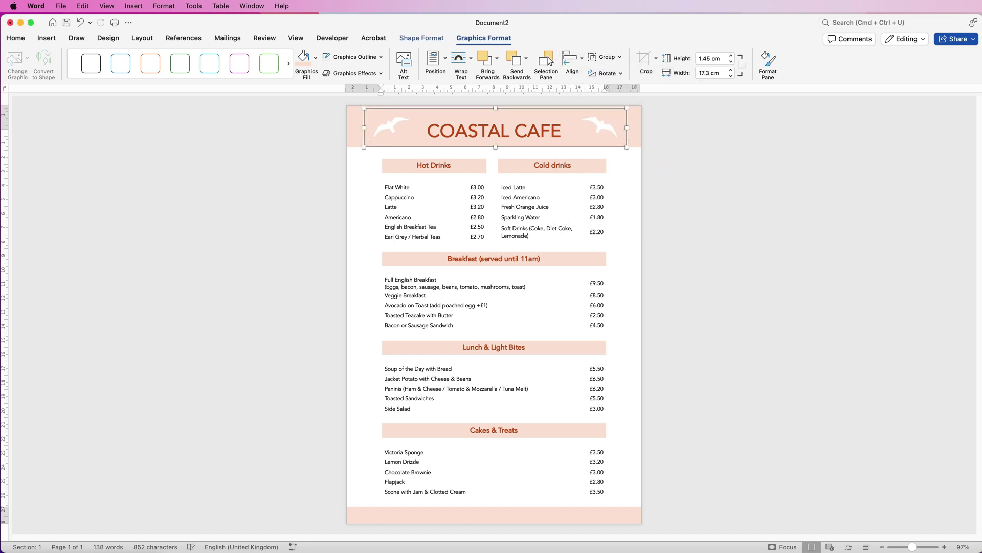
pyautogui.click(571, 58)
pyautogui.click(596, 87)
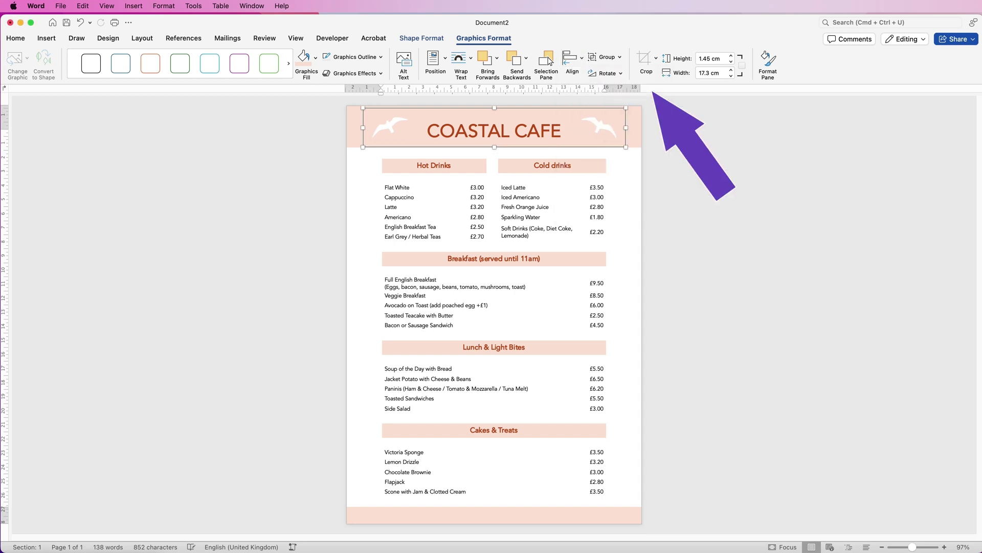
# Add a blank line above the Hot Drinks and Cold drinks tables and raise the footer band slightly
pyautogui.press('Escape')
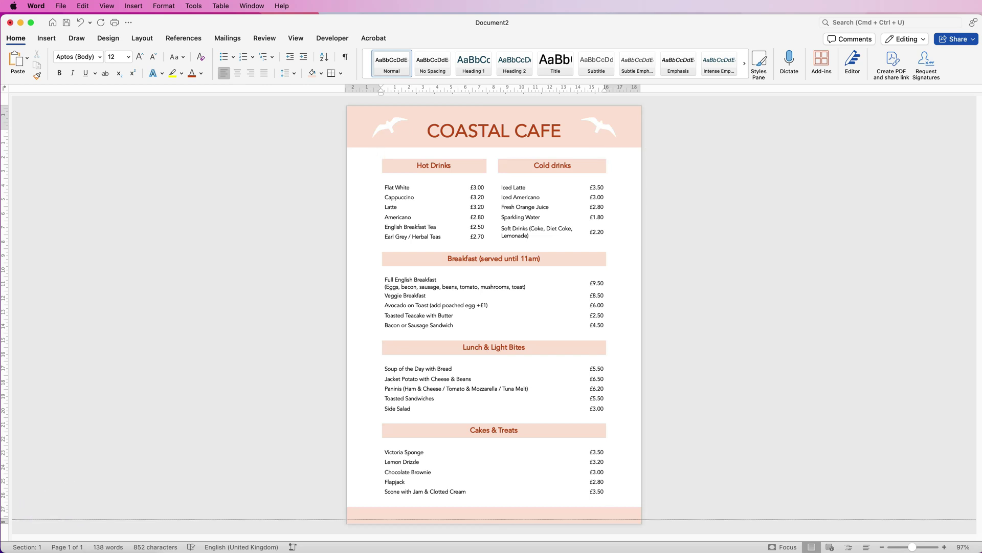
pyautogui.press('Return')
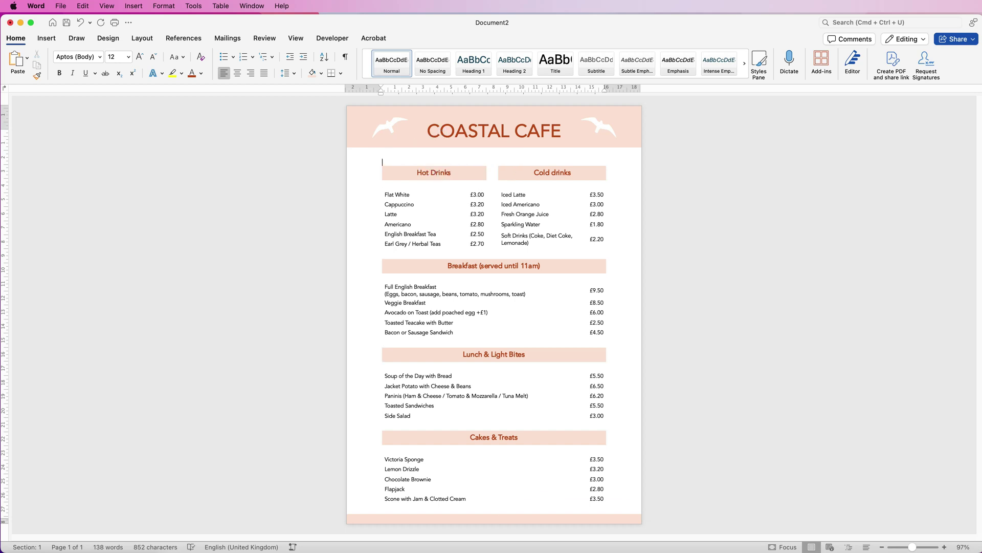
pyautogui.click(489, 509)
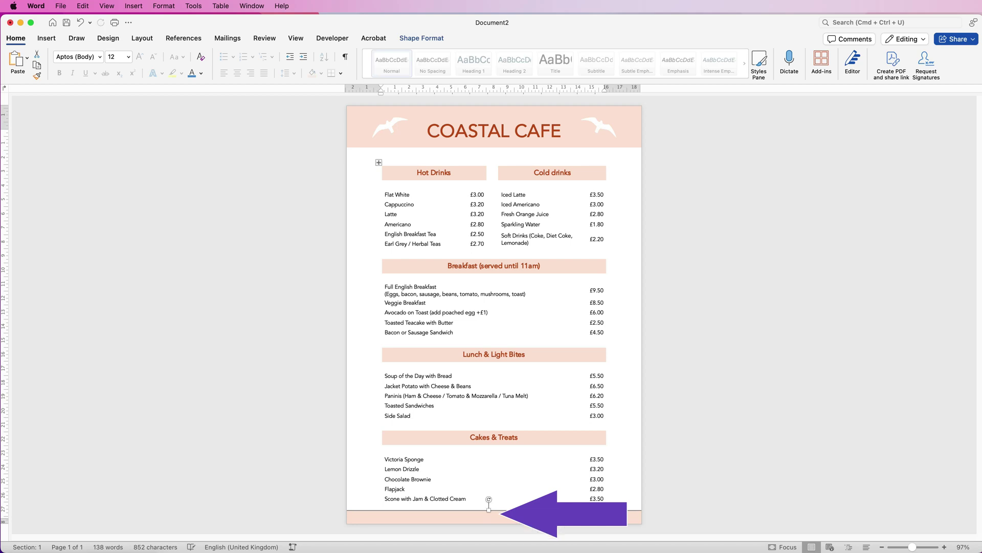
pyautogui.press('Delete')
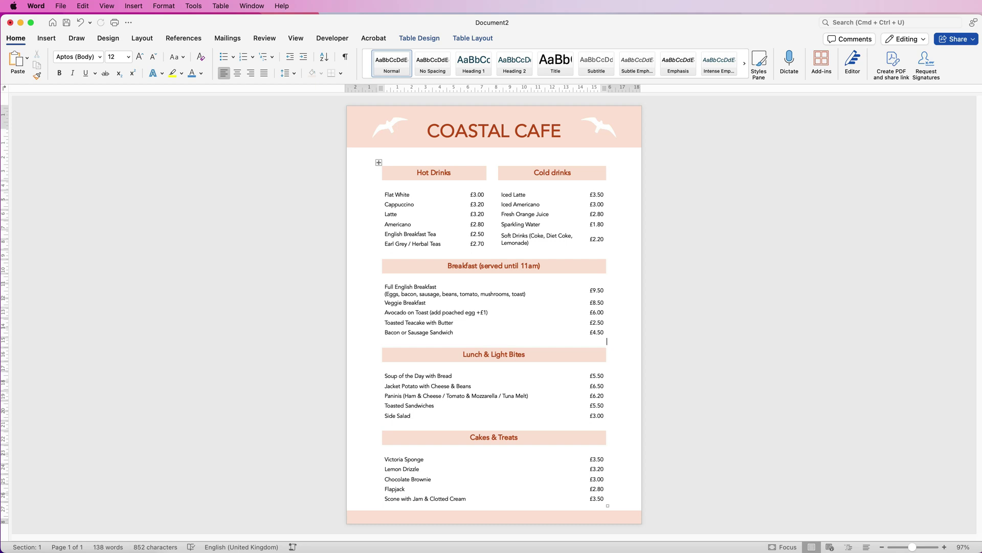
# Review the file formats offered by Save As for the menu document, and leave without saving
pyautogui.click(61, 5)
pyautogui.click(71, 95)
pyautogui.click(501, 430)
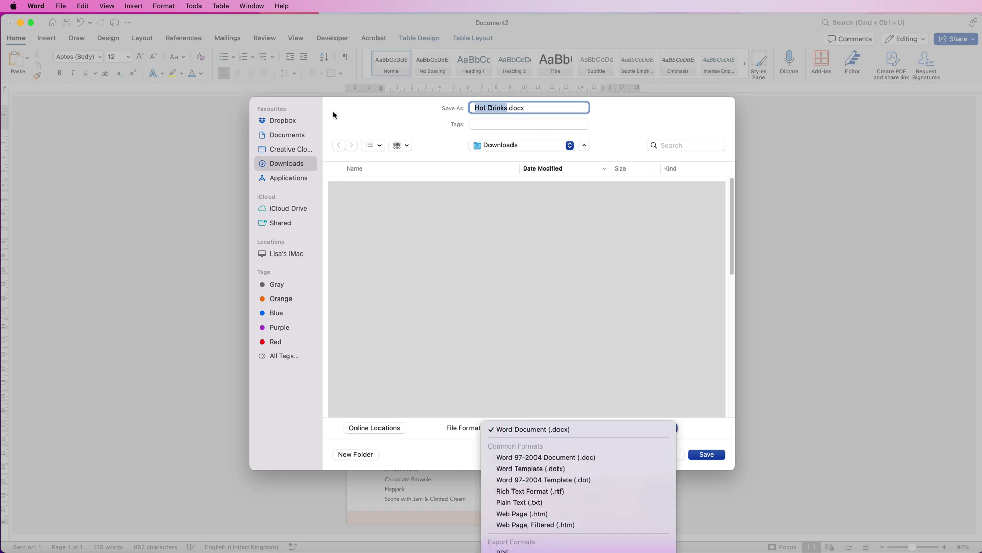
pyautogui.click(709, 114)
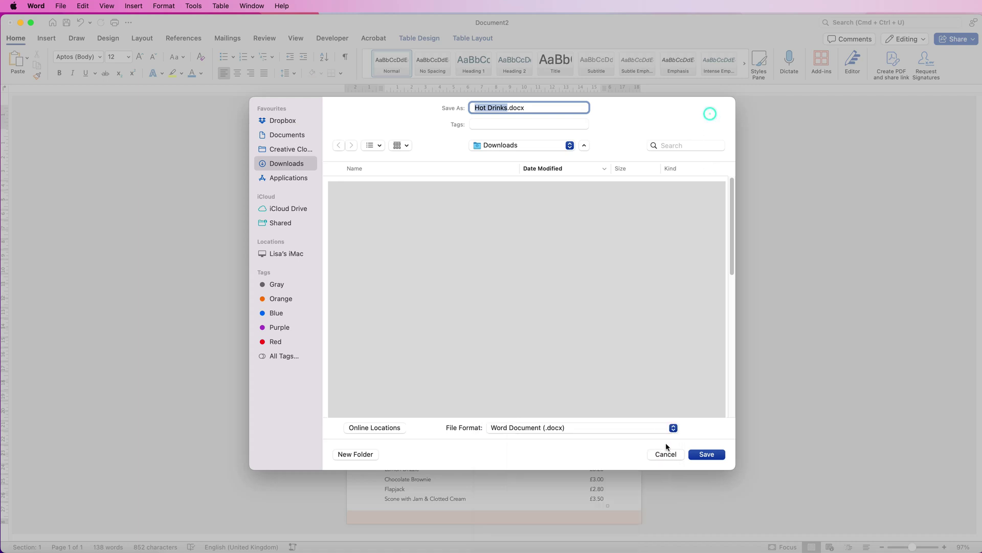
pyautogui.click(668, 454)
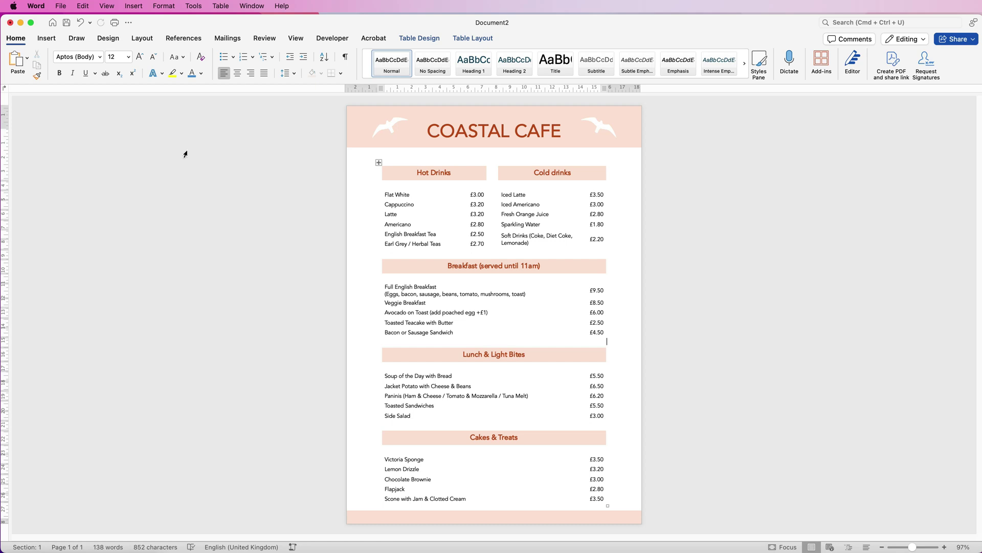
# Review the Save as Template options for storing the menu as a .dotx template, and leave without saving
pyautogui.click(61, 7)
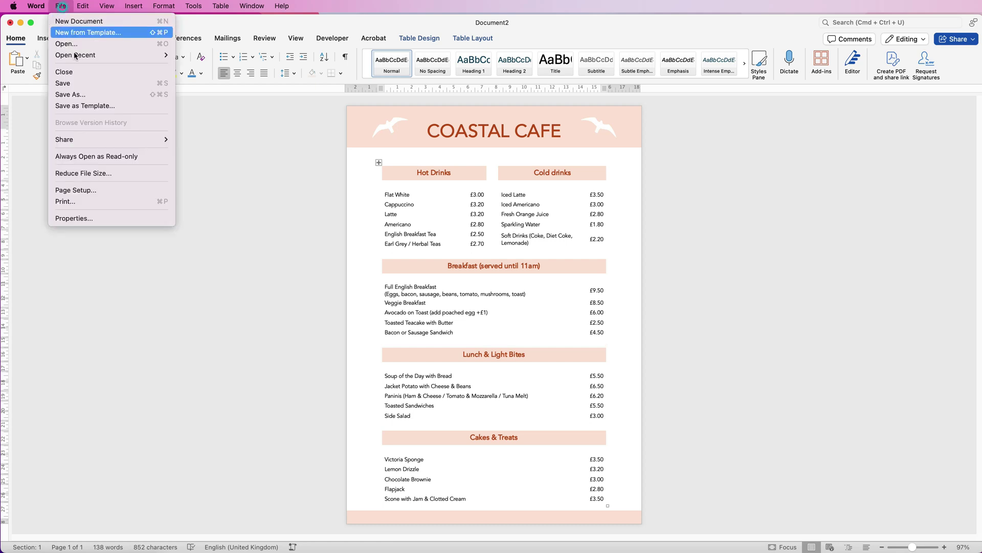
pyautogui.click(98, 106)
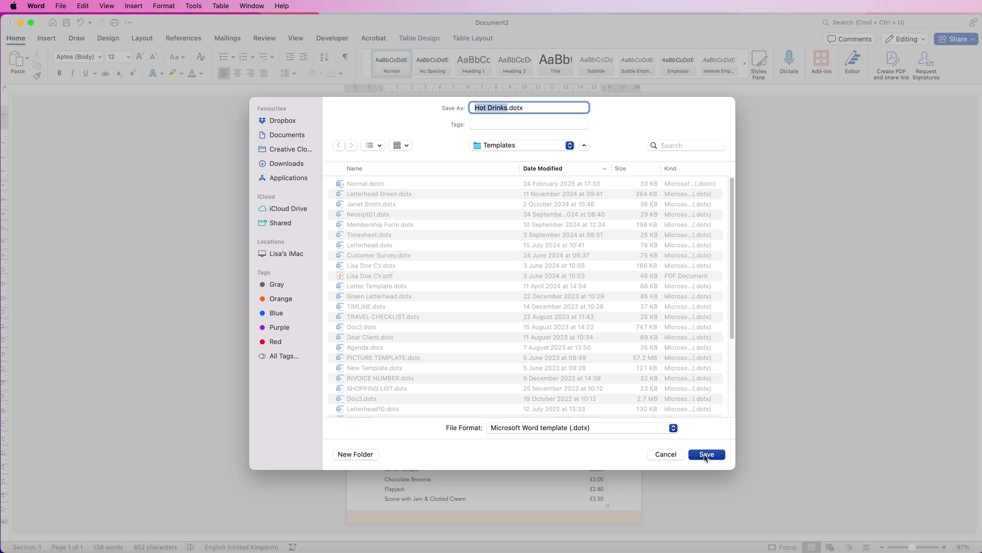
pyautogui.click(665, 455)
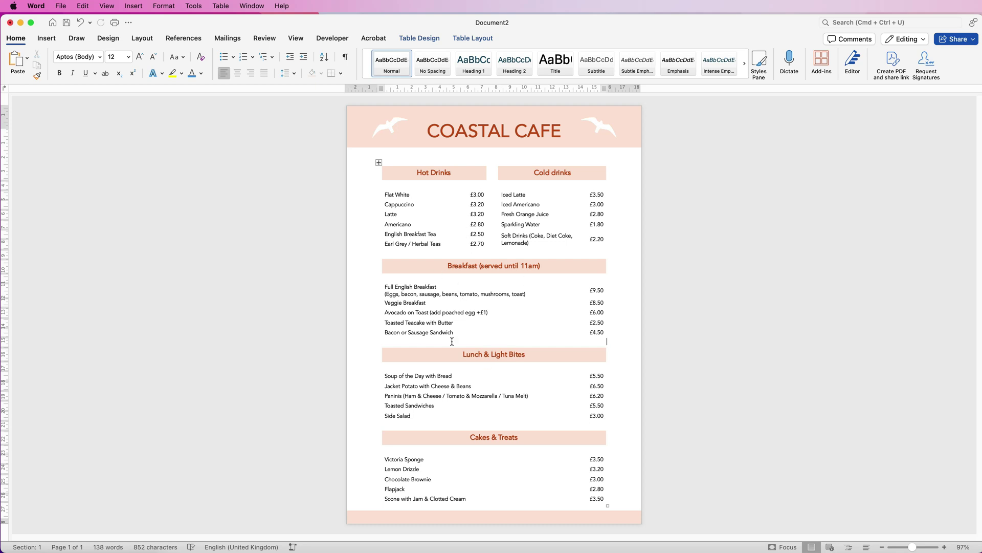
pyautogui.click(711, 156)
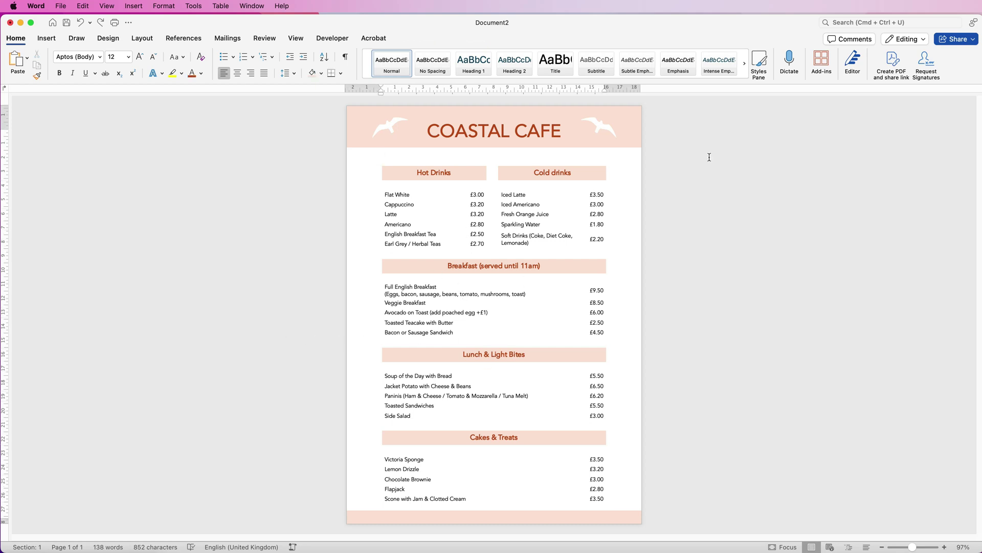